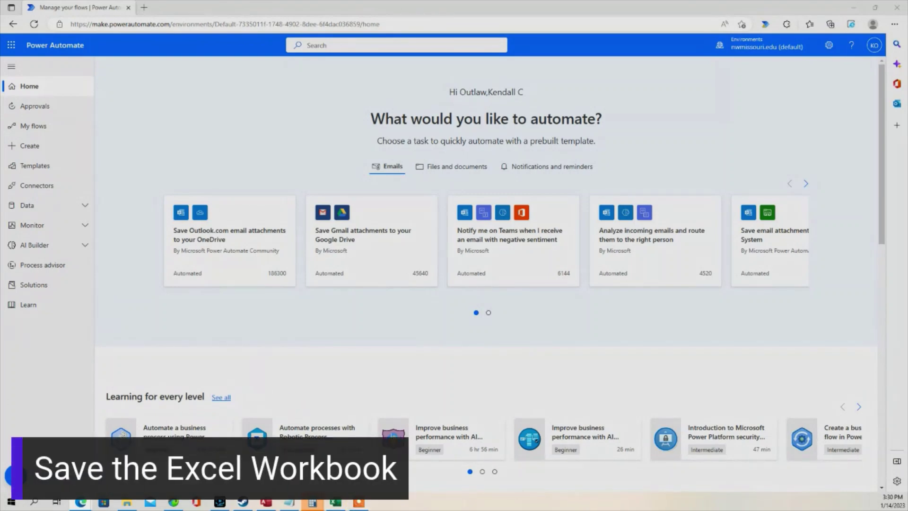
- Save the Excel workbook as Leave.xlsx in Documents, overwriting the existing Leave file
left_click(335, 502)
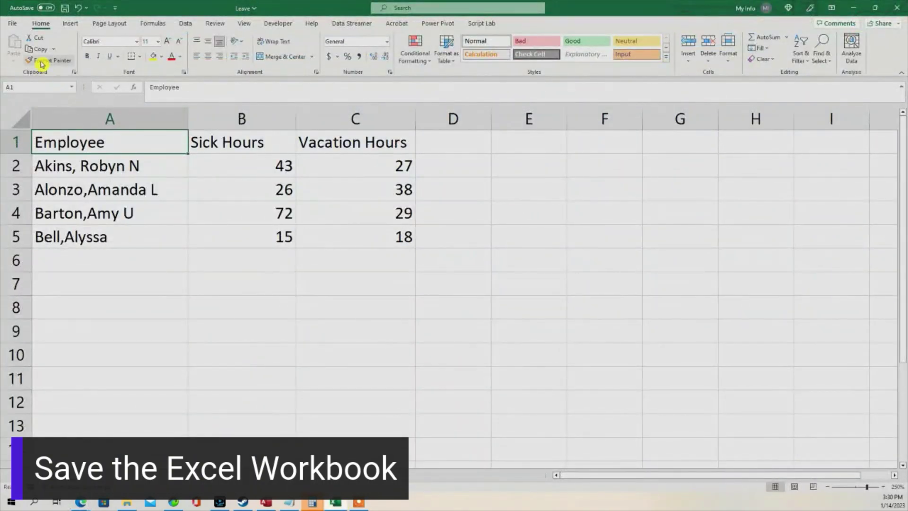
left_click(14, 24)
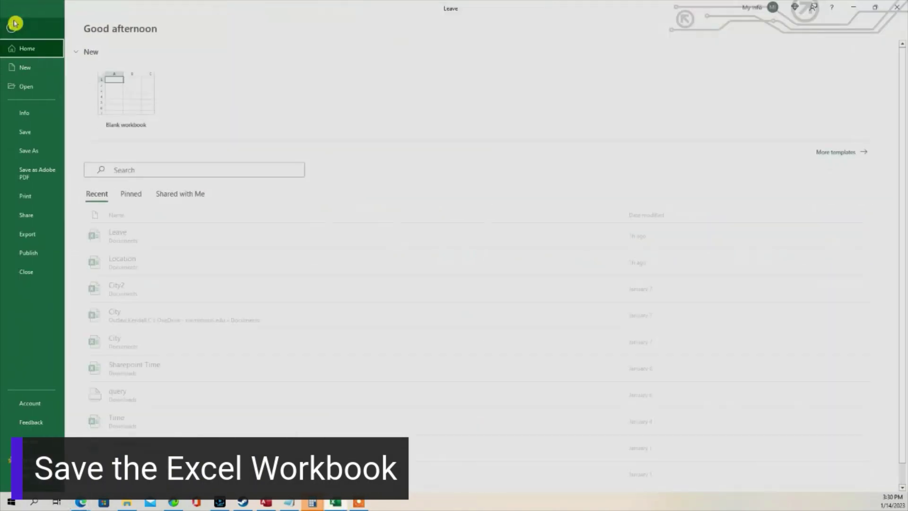
left_click(40, 148)
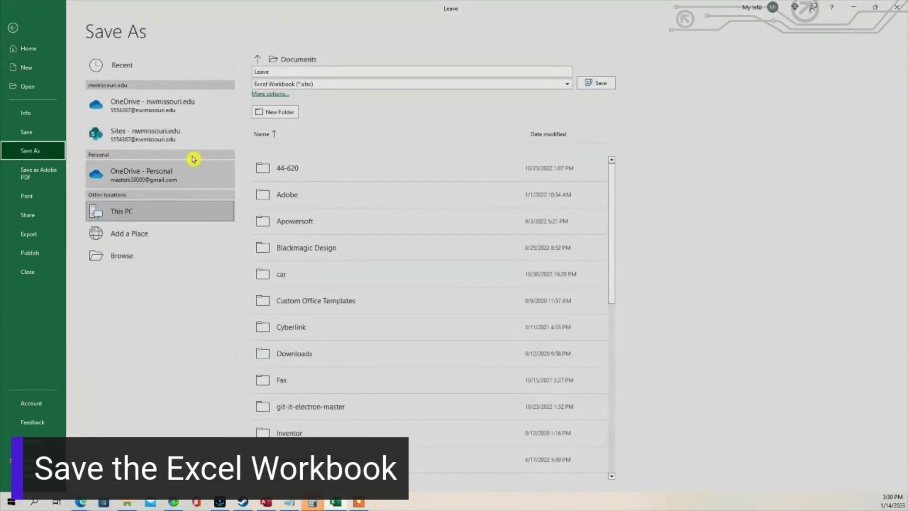
left_click(267, 93)
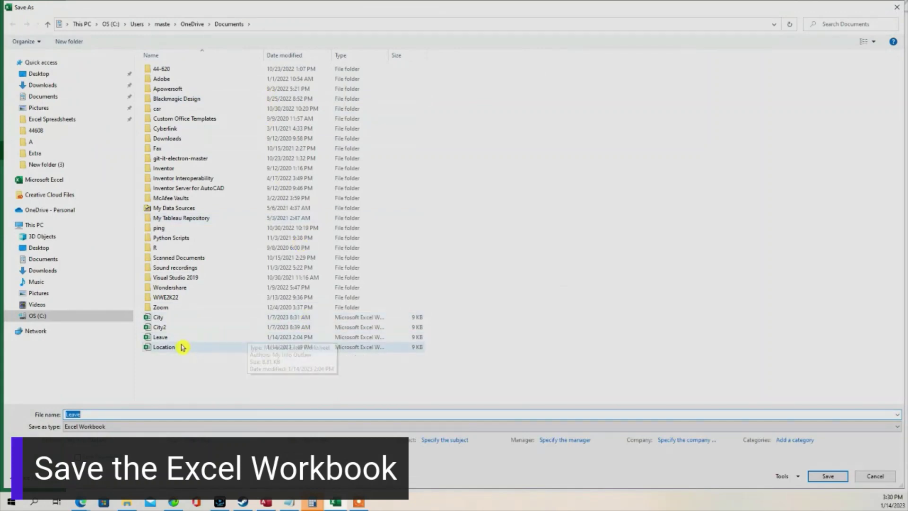
left_click(169, 337)
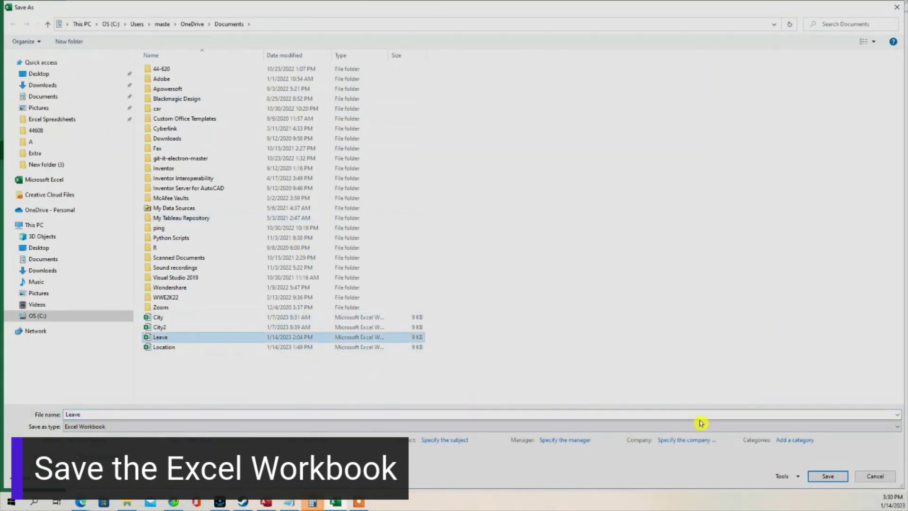
left_click(828, 478)
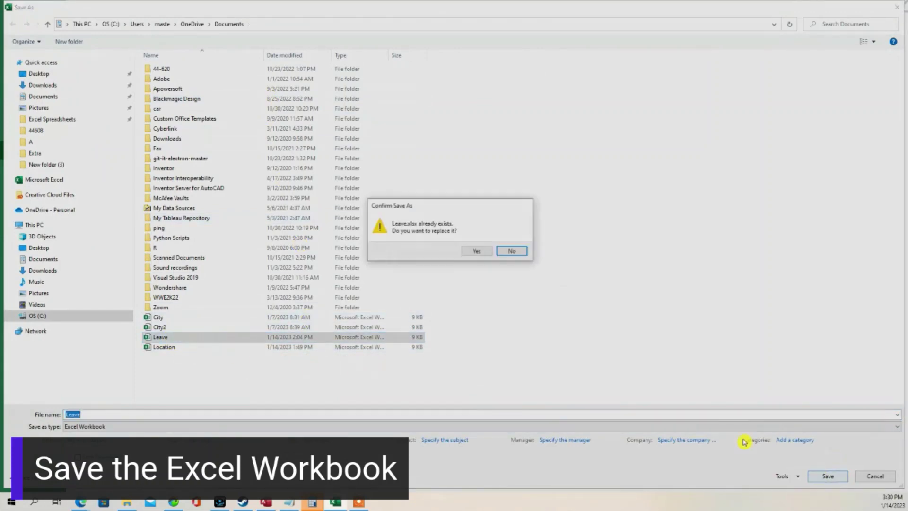
left_click(478, 250)
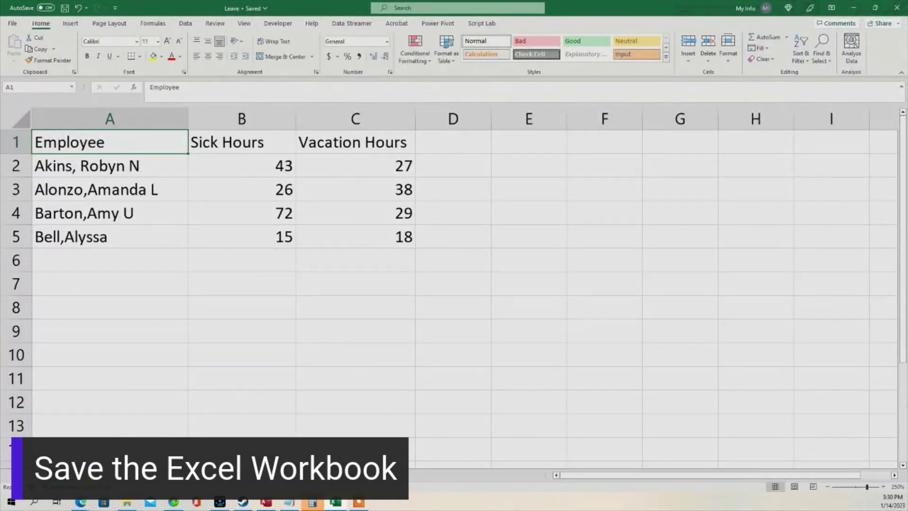
- Back in Power Automate on Edge, start a new instant cloud flow from Create
mouse_move(80, 502)
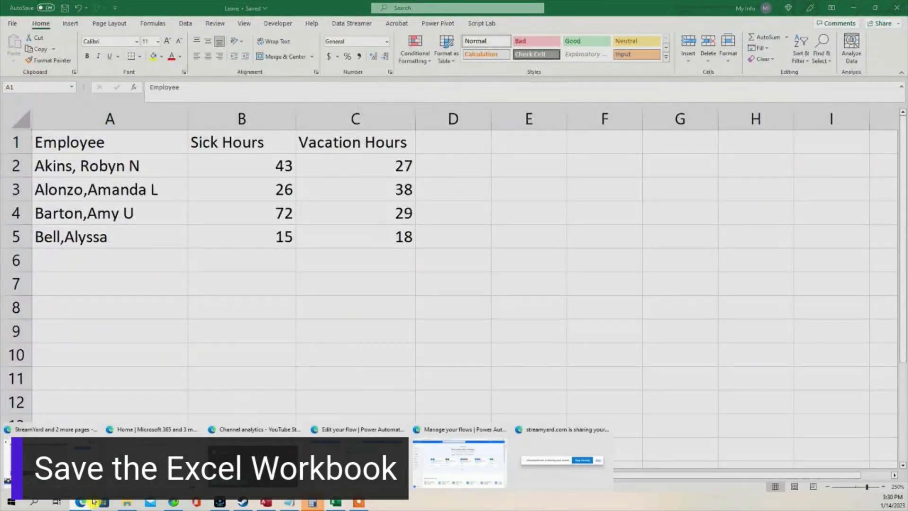
left_click(468, 469)
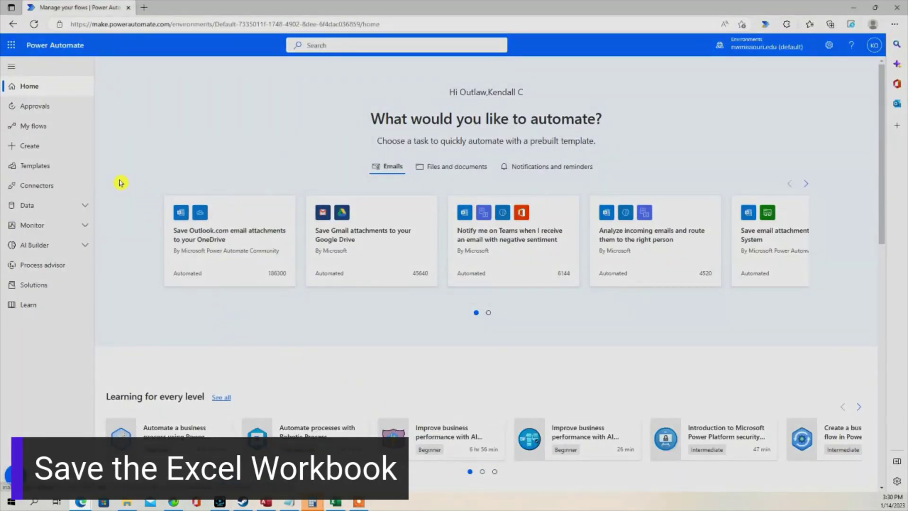
left_click(41, 146)
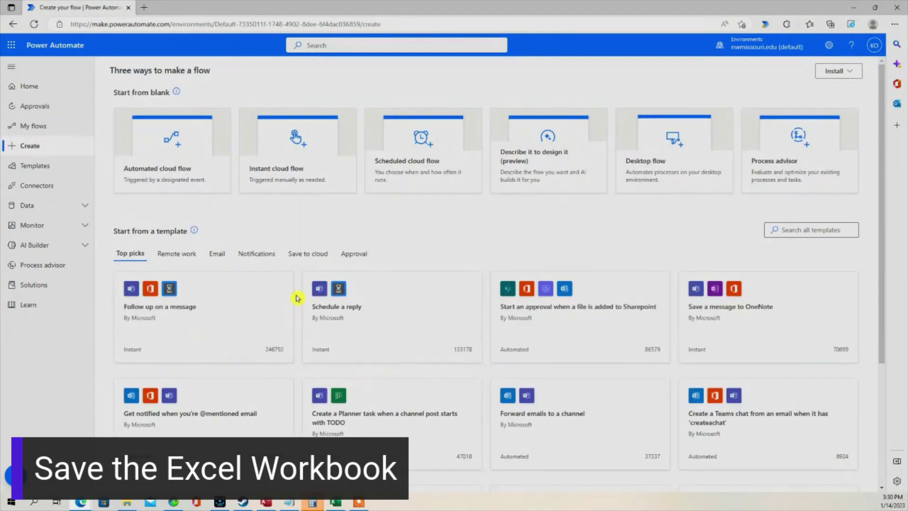
left_click(271, 169)
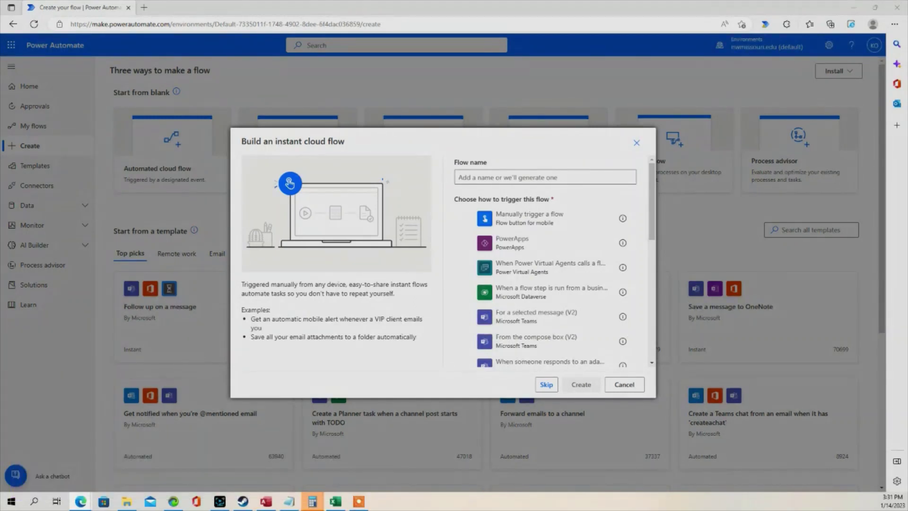
- Create a 'Manually trigger a flow' flow named ImportExceltoSharePoint
left_click(465, 217)
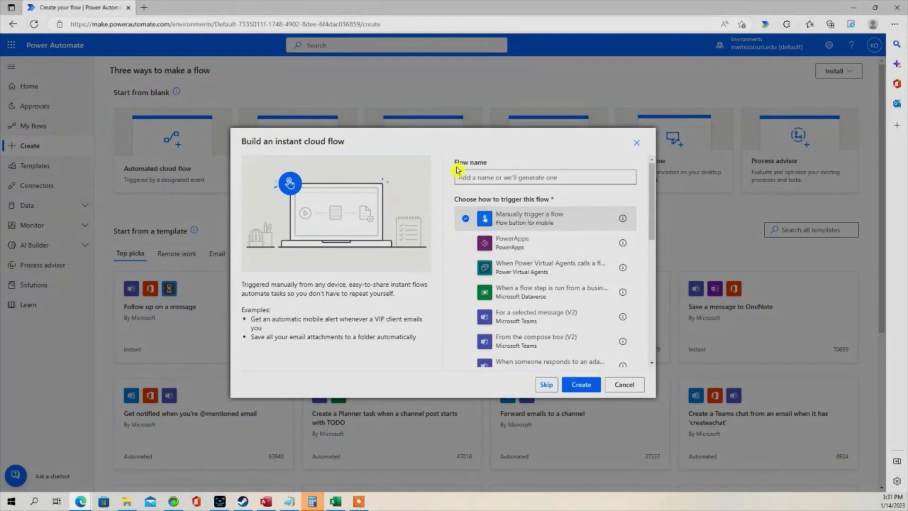
left_click(461, 179)
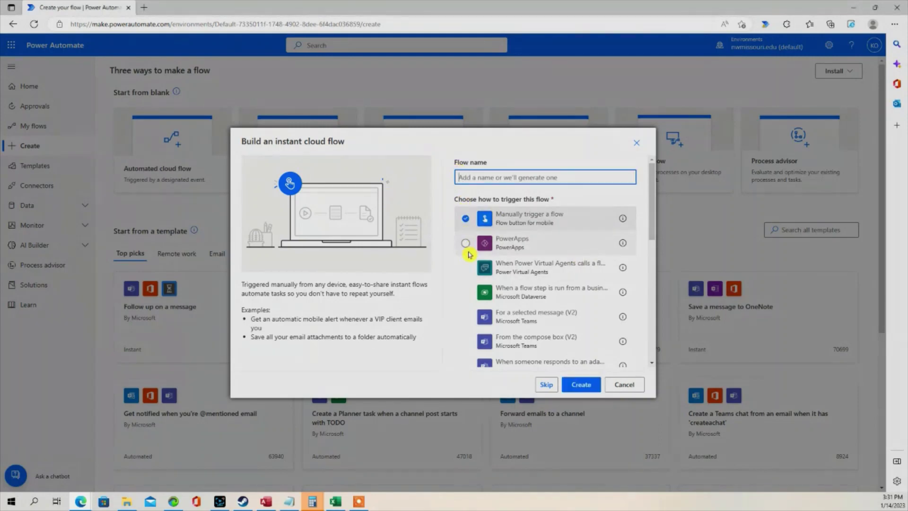
type("ImportExcelto SharePoint")
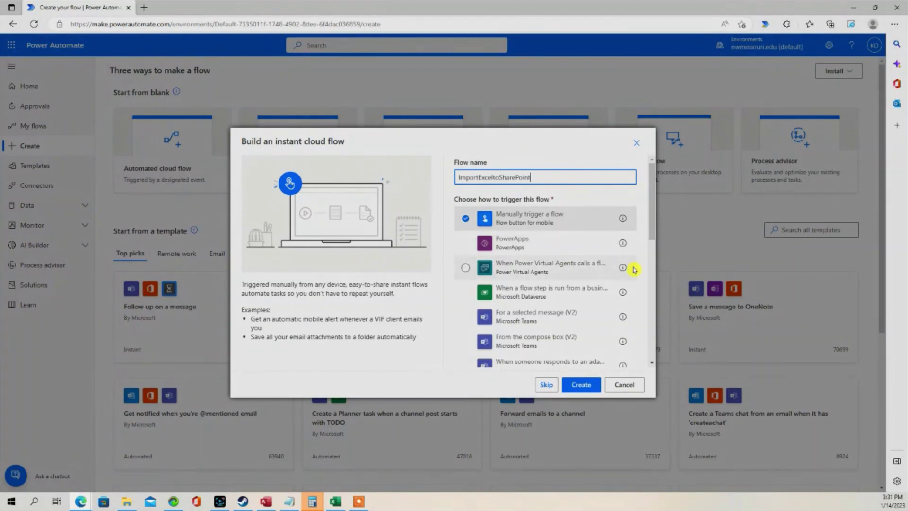
left_click(581, 383)
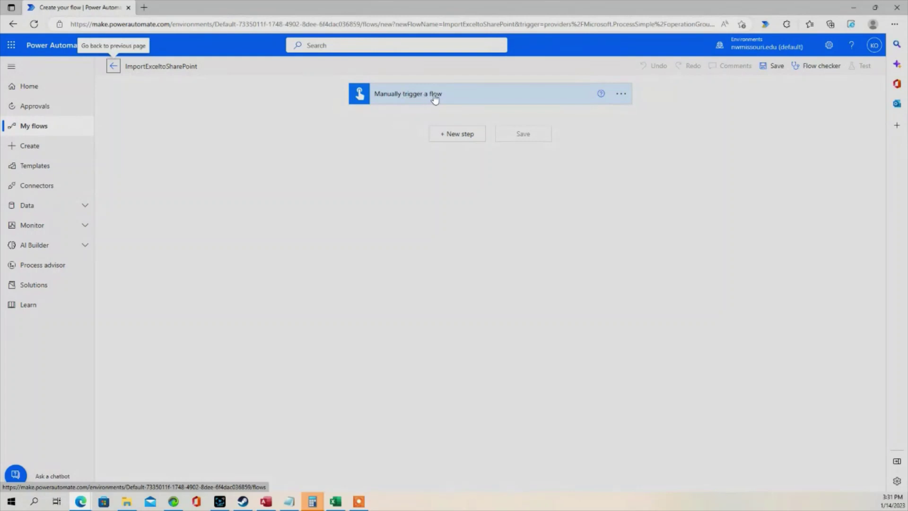
- Add a File input (File Content) to the Manually trigger a flow trigger
left_click(443, 96)
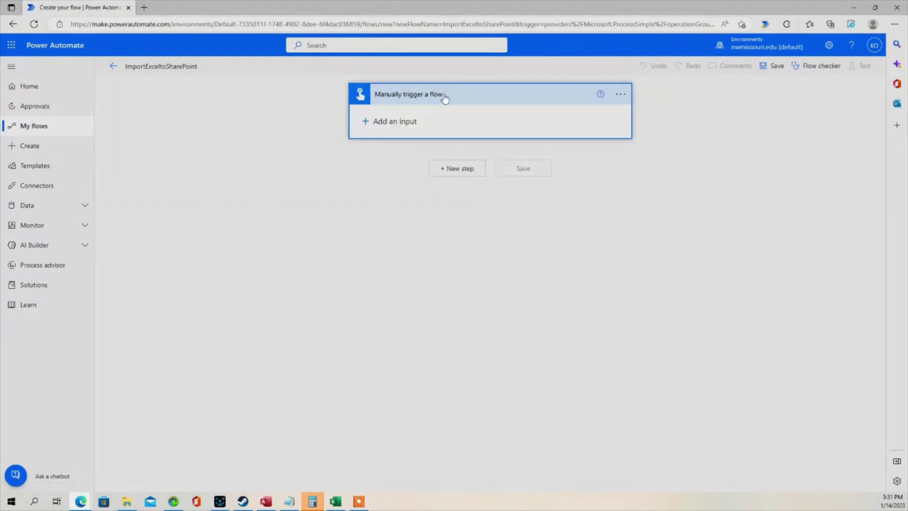
left_click(386, 122)
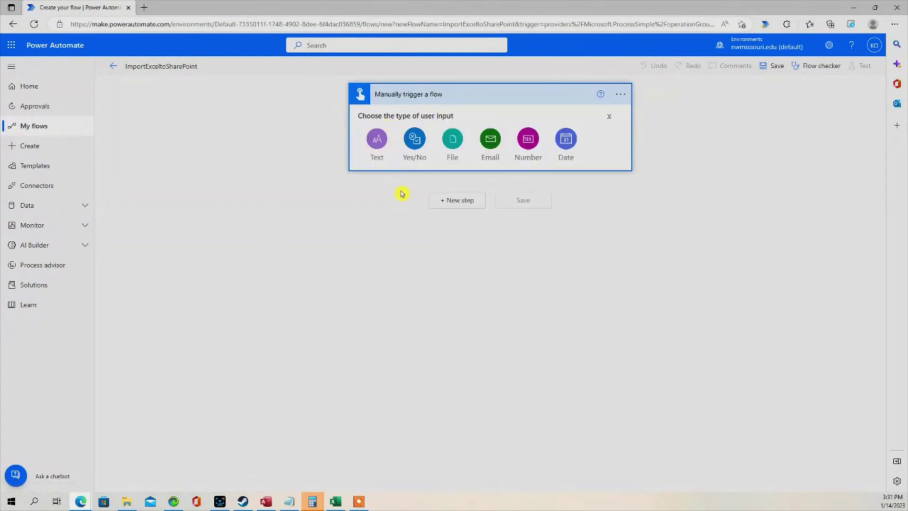
left_click(452, 144)
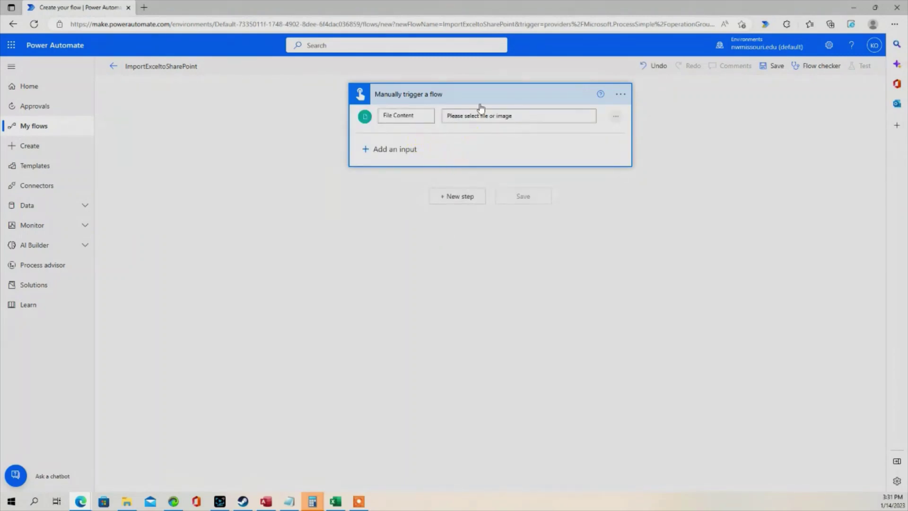
left_click(545, 95)
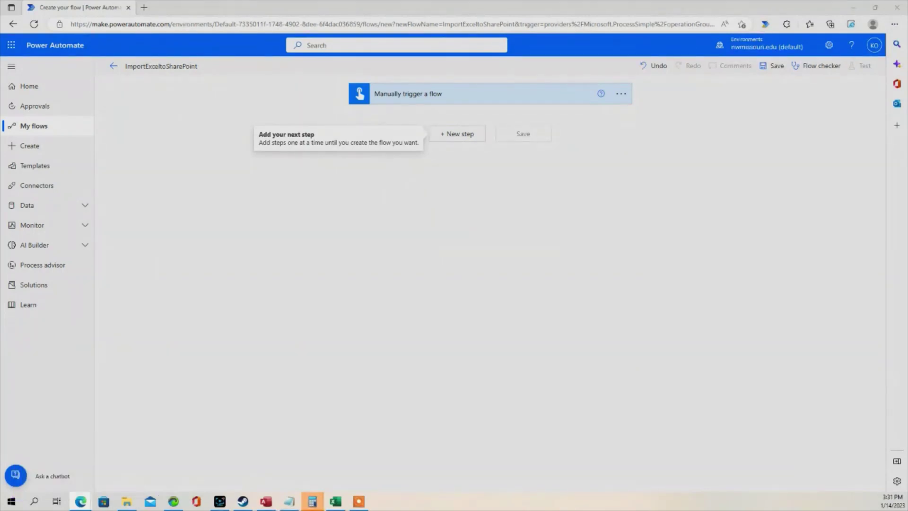
- Add the SharePoint Create file action after the trigger, searching for 'create'
left_click(457, 134)
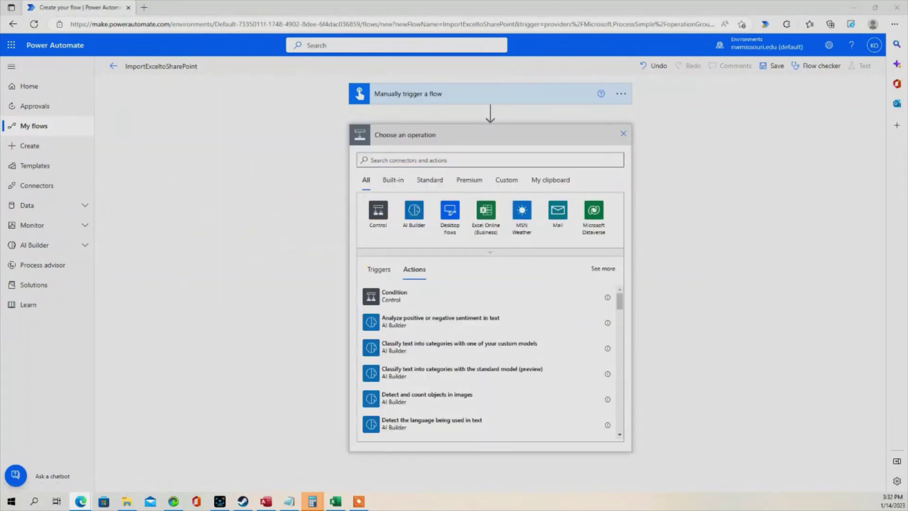
left_click(416, 155)
type("create file")
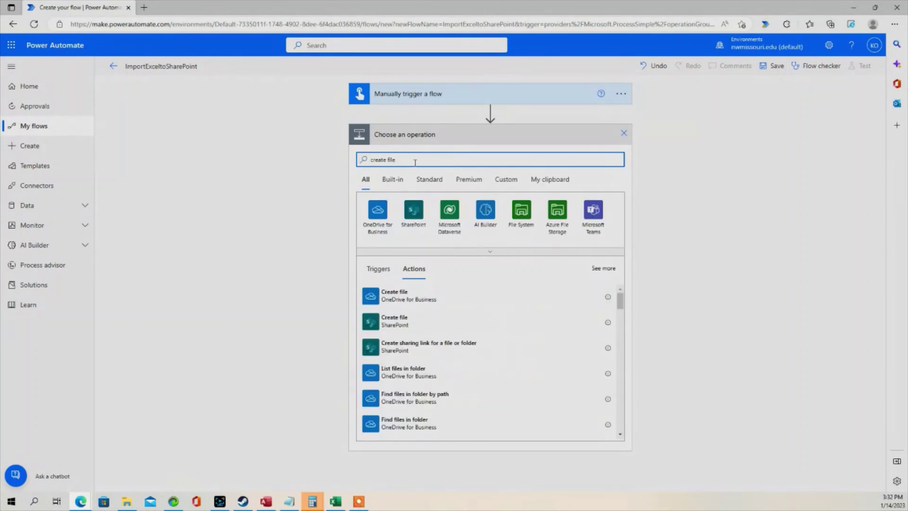
left_click(410, 322)
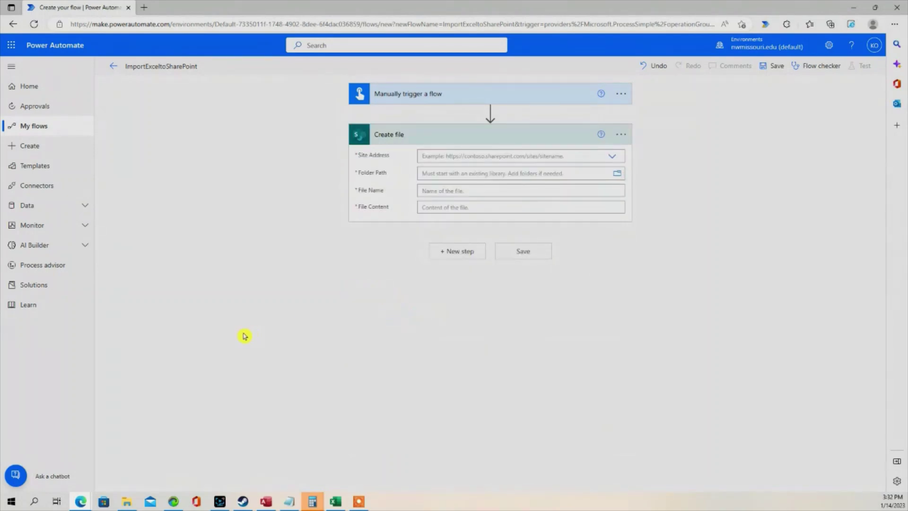
- Set Create file's site address to Test97 and its folder path to /DropOffLibrary
left_click(459, 156)
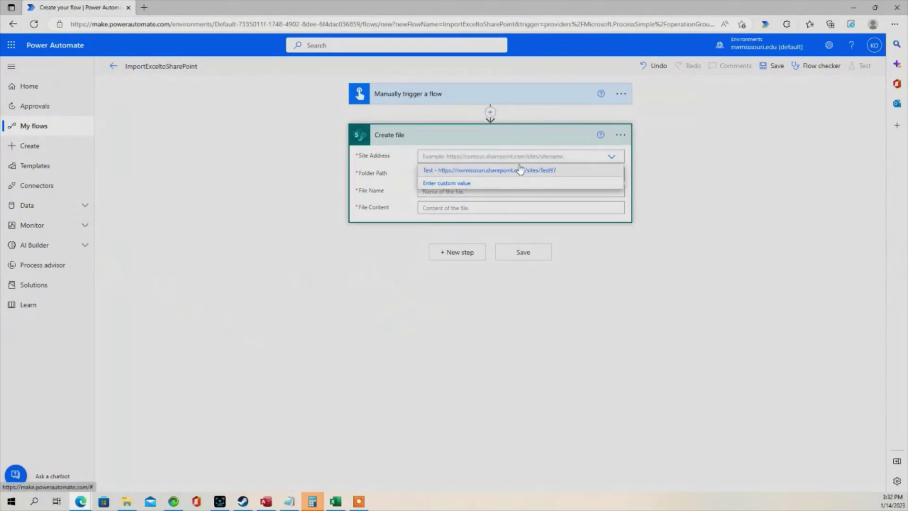
left_click(514, 169)
left_click(488, 173)
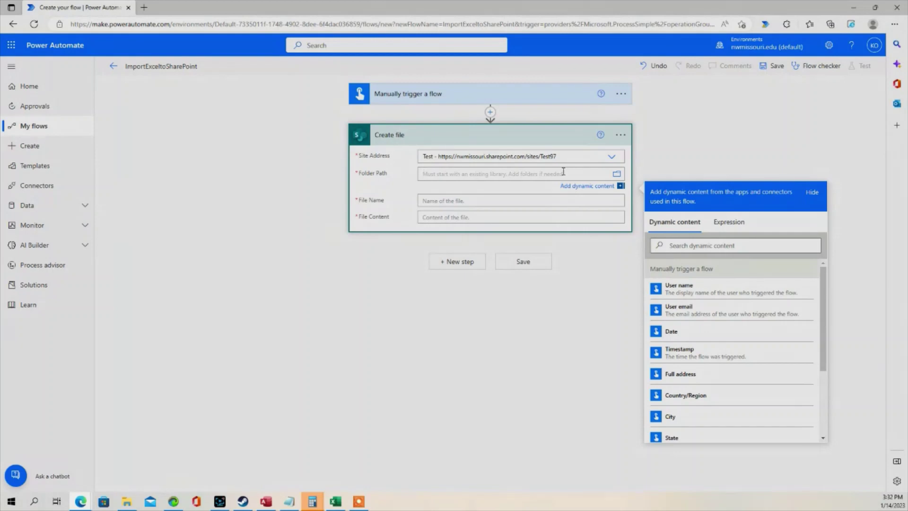
left_click(616, 176)
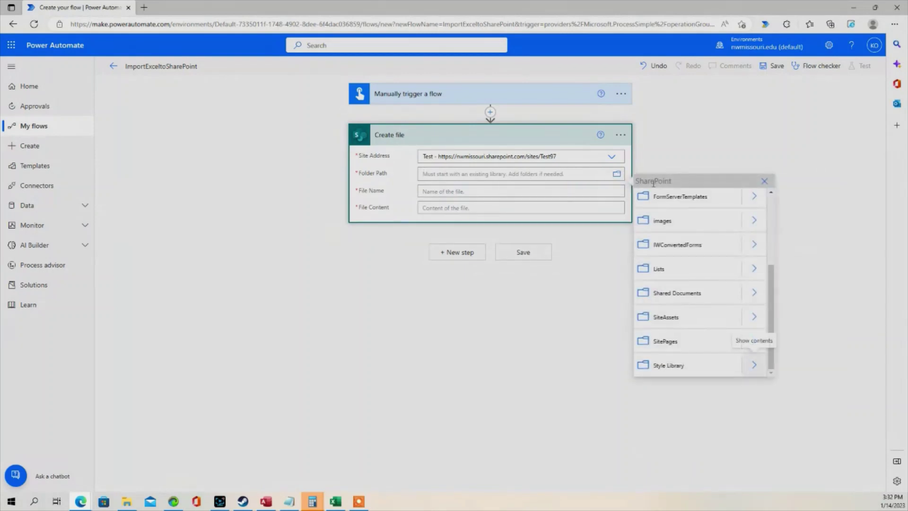
left_click_drag(770, 270, 770, 208)
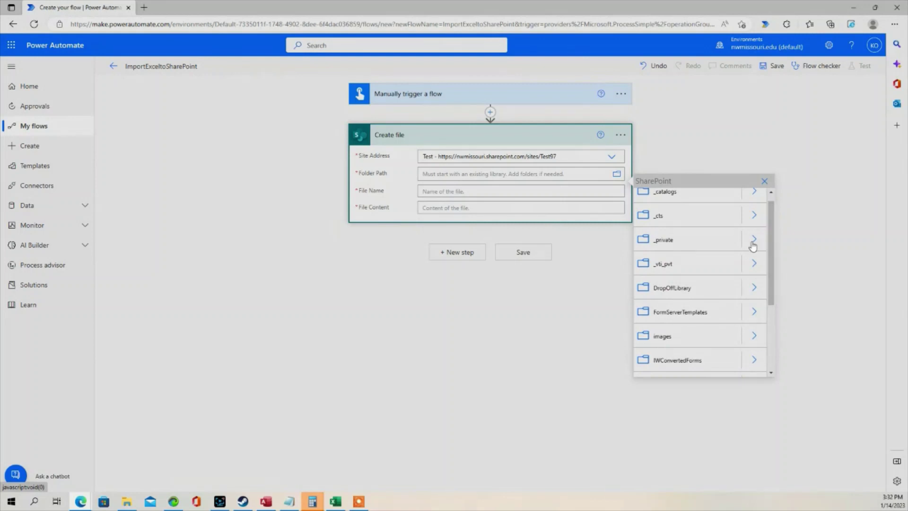
left_click(686, 292)
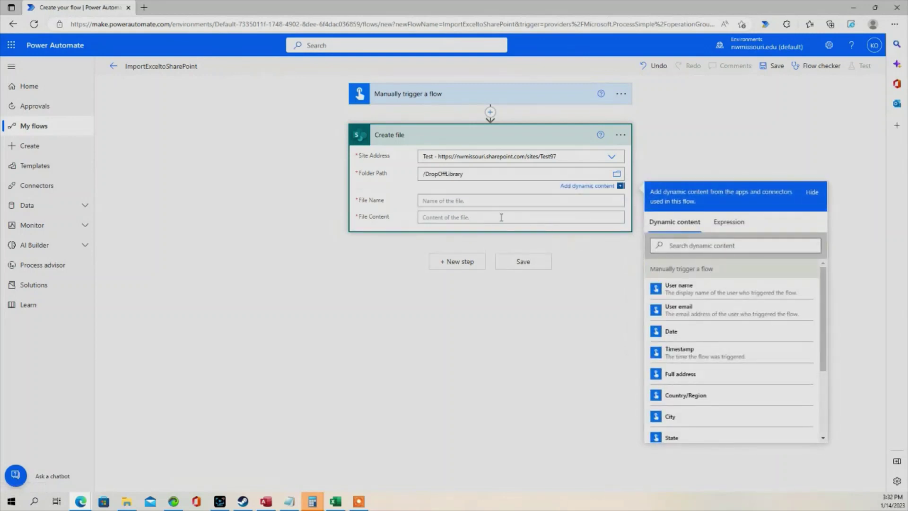
- Name the file Leave.xlsx and use the trigger's File Content as its content
left_click(436, 201)
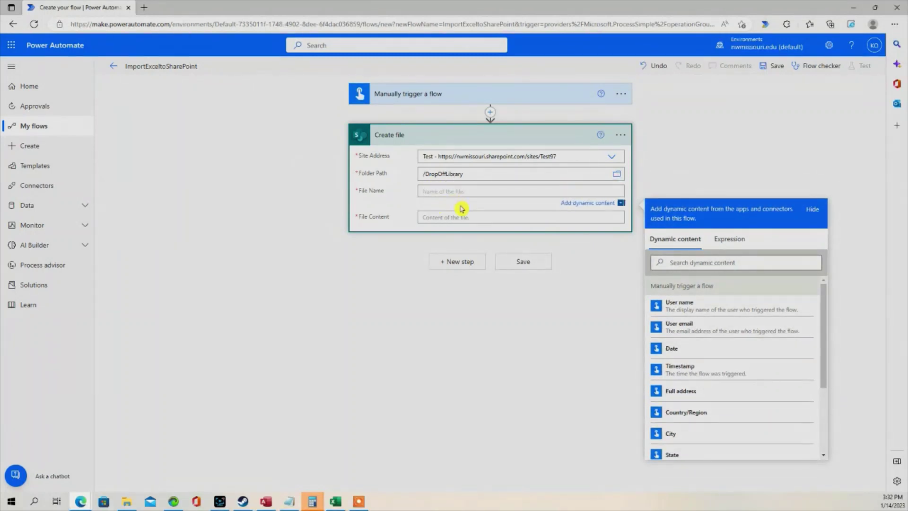
type("Leave.xlsx")
left_click(428, 217)
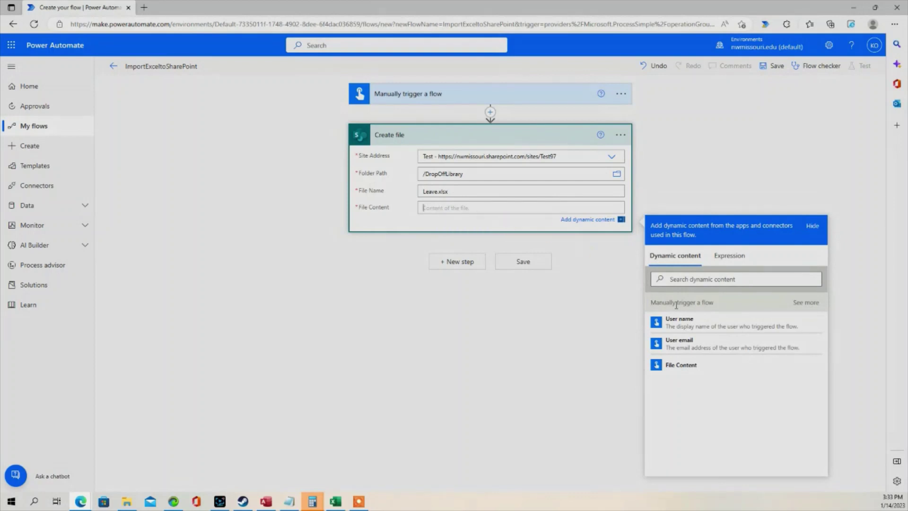
left_click(691, 369)
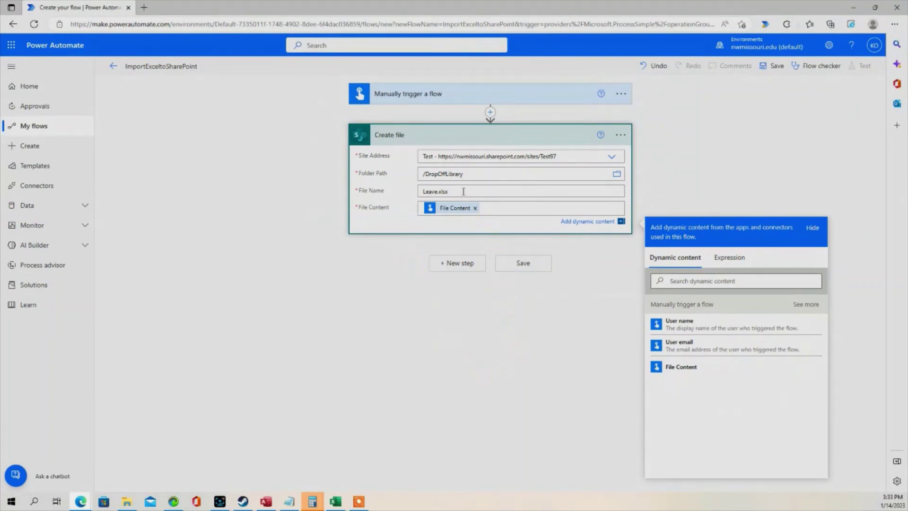
left_click(431, 136)
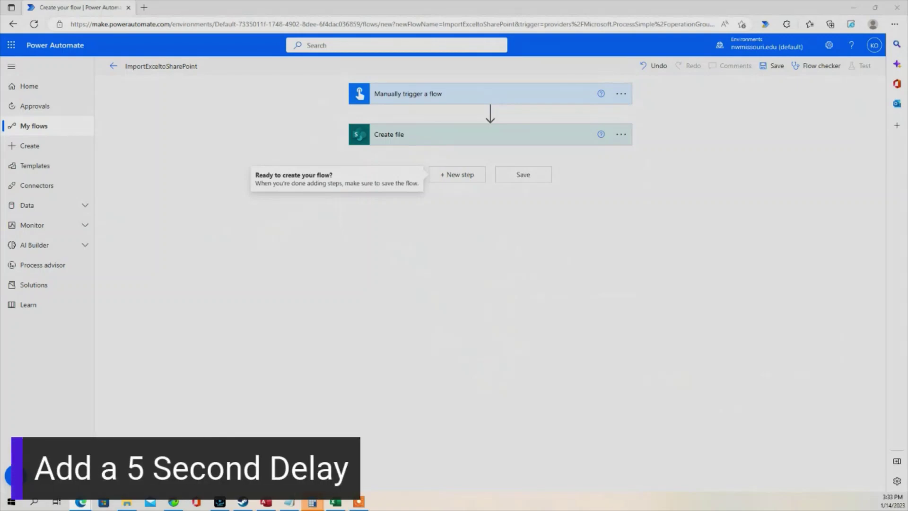
- Add a Delay action after Create file with Count 5 and Unit Second
left_click(243, 205)
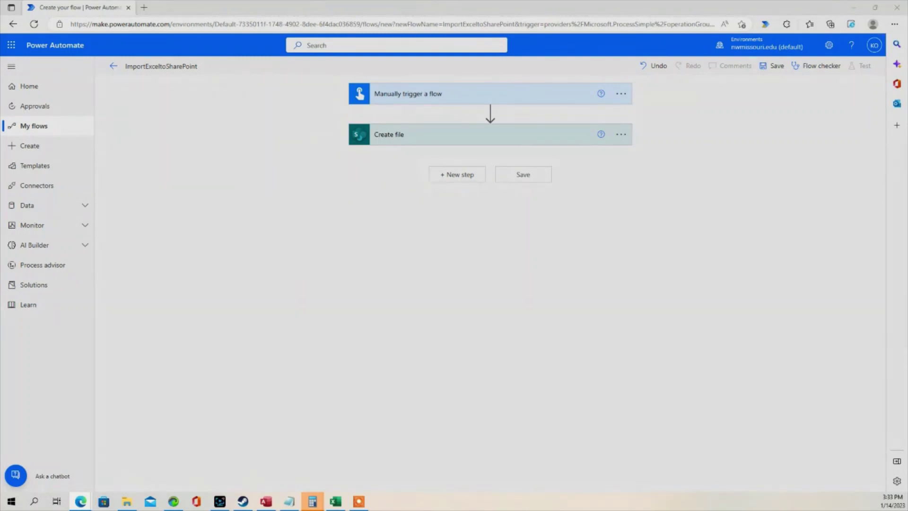
left_click(459, 175)
type("delay")
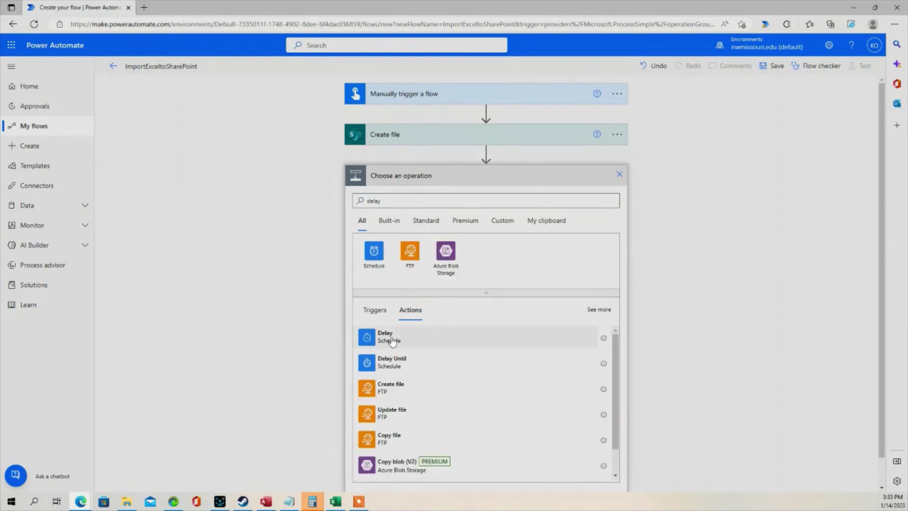
left_click(394, 336)
left_click(601, 197)
type("5")
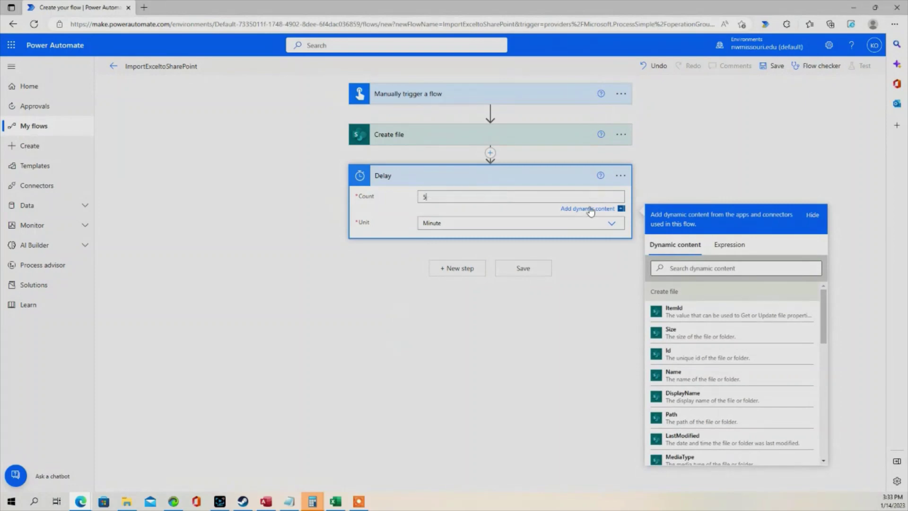
left_click(611, 223)
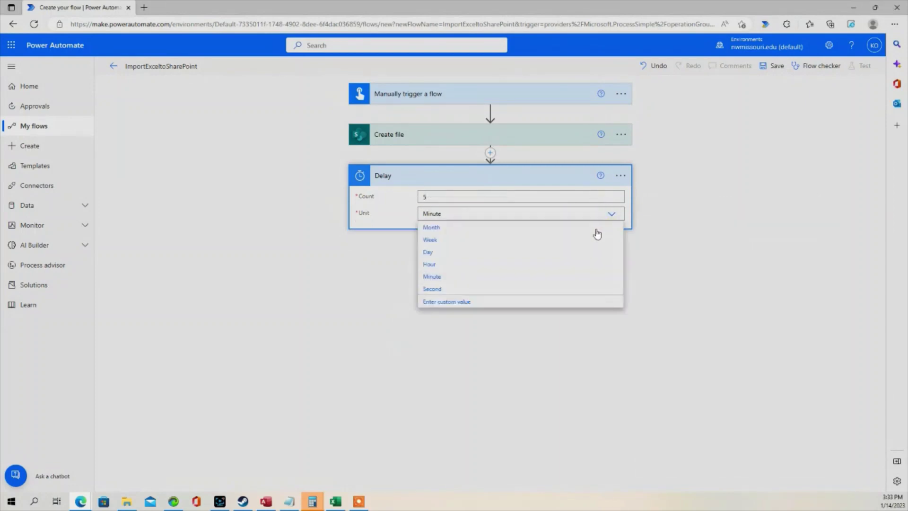
left_click(432, 289)
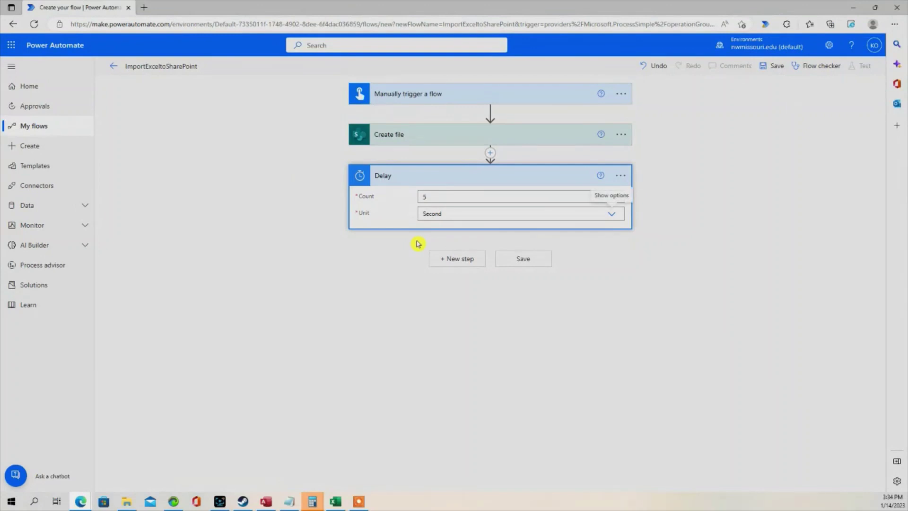
left_click(413, 176)
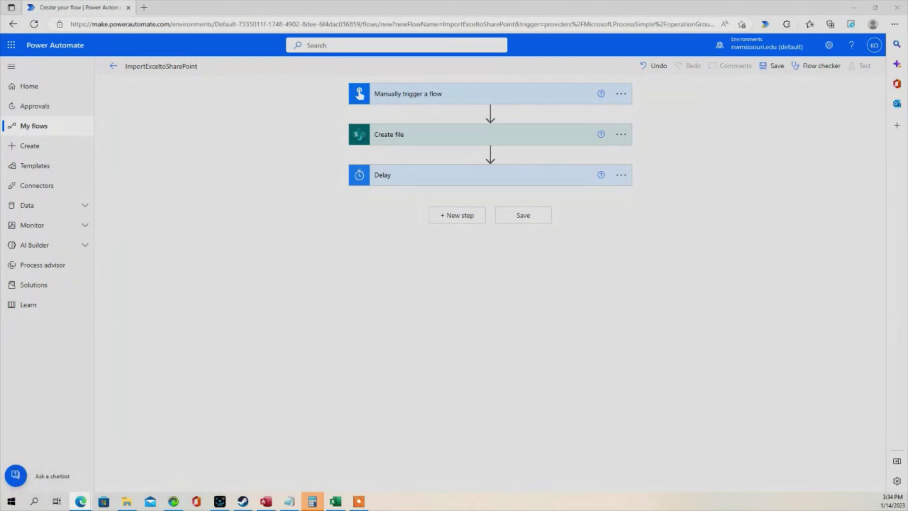
- Add the Excel Create table action after the Delay step
left_click(454, 215)
left_click(433, 234)
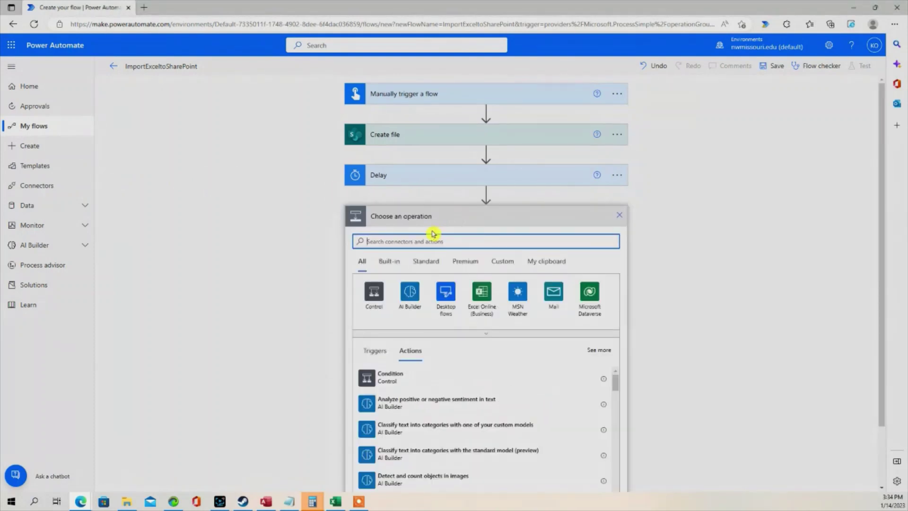
type("create table")
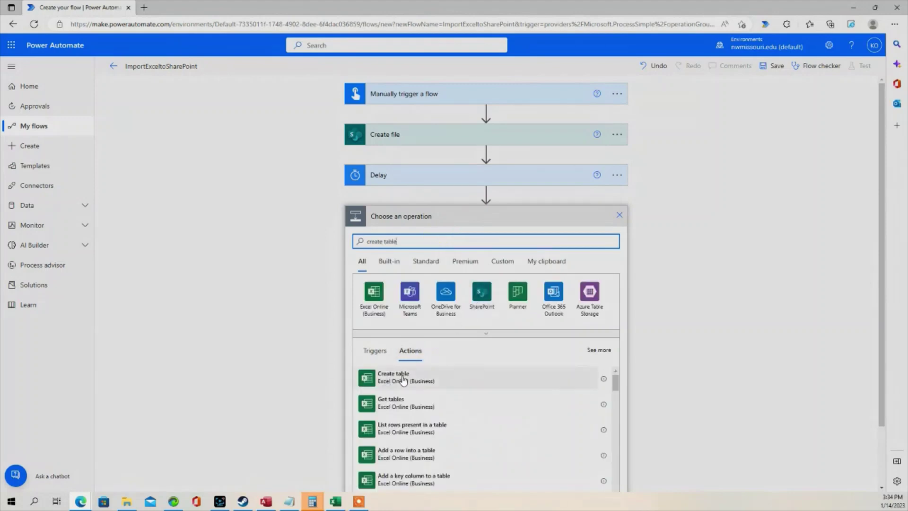
left_click(421, 379)
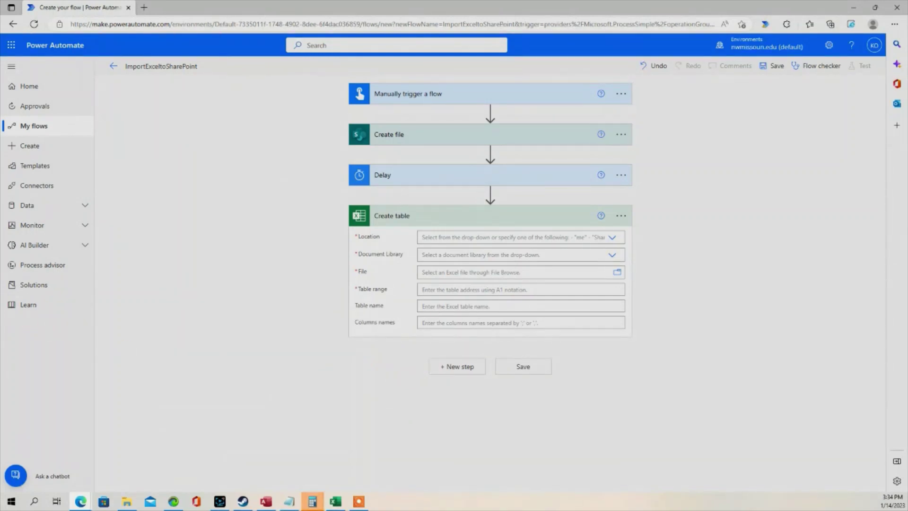
- Set Create table's location to SharePoint Site - Test and library to DropOffLibrary
left_click(509, 234)
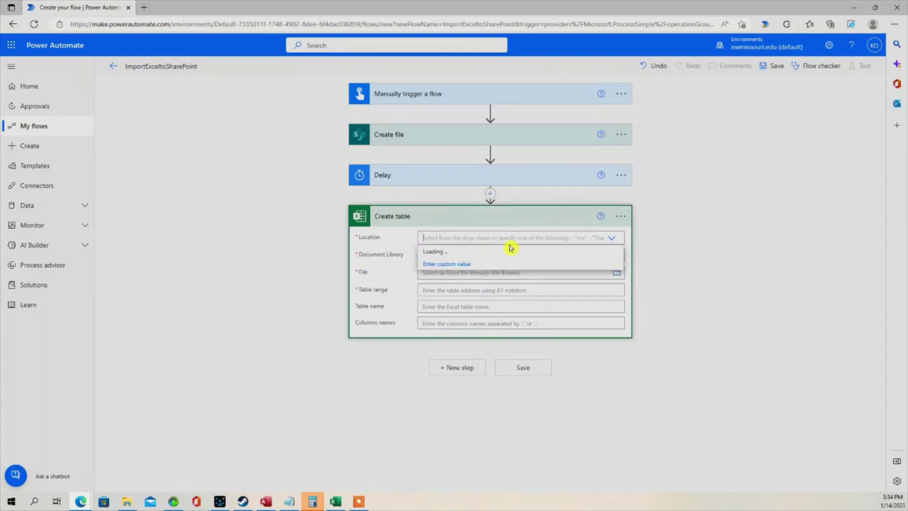
scroll(490, 281, "down", 5)
scroll(506, 352, "down", 8)
scroll(501, 350, "down", 10)
scroll(503, 354, "down", 10)
scroll(499, 354, "down", 8)
scroll(486, 296, "up", 1)
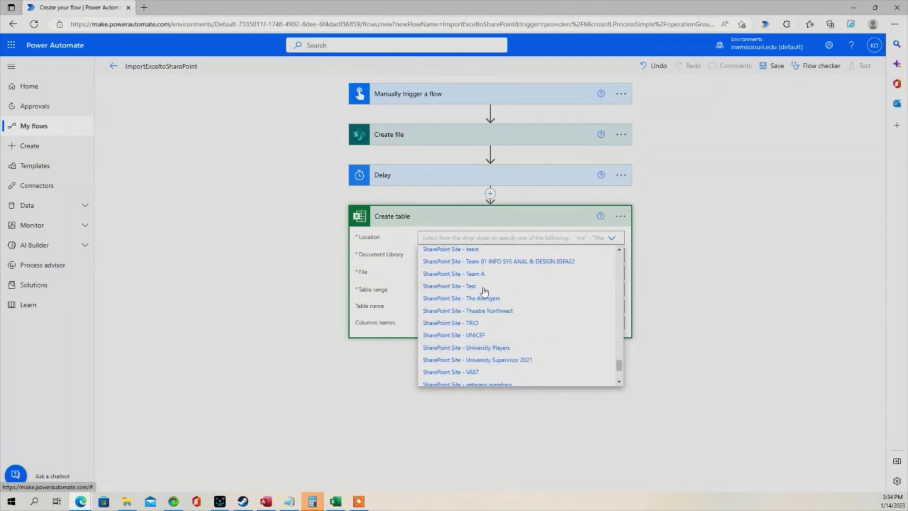
left_click(474, 286)
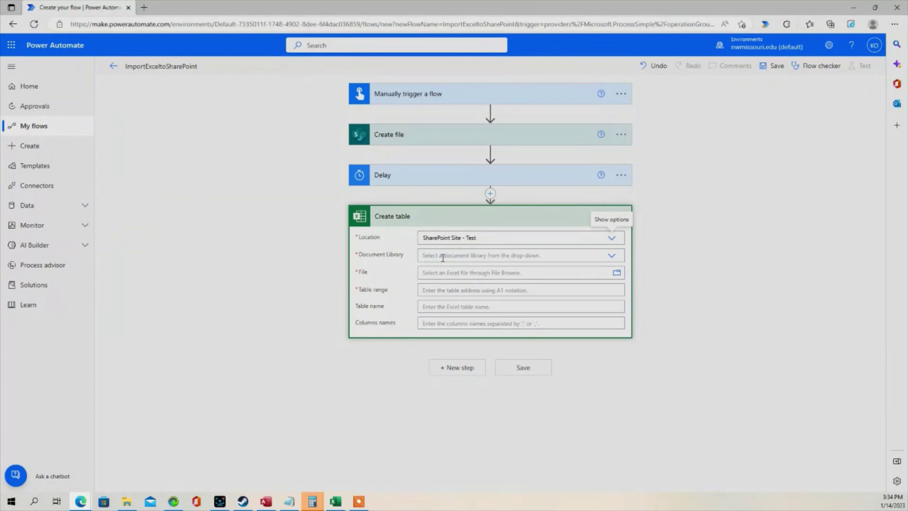
left_click(442, 255)
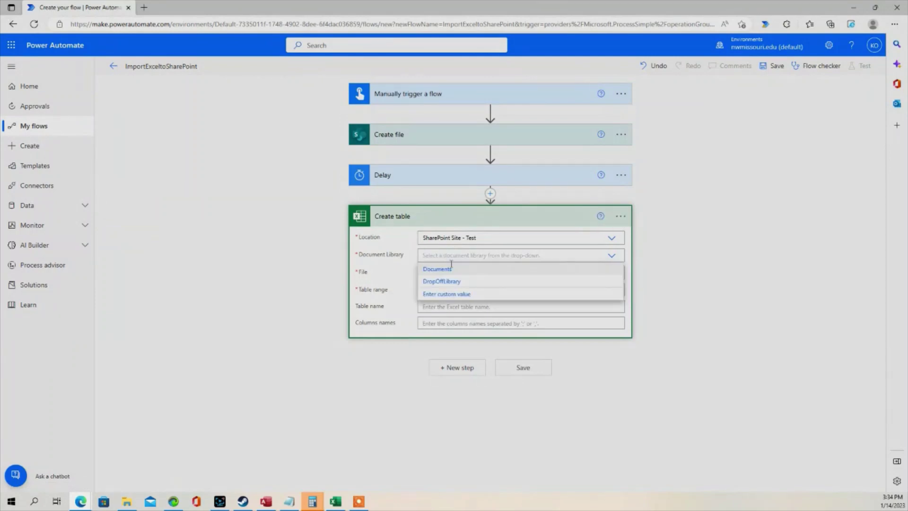
left_click(439, 282)
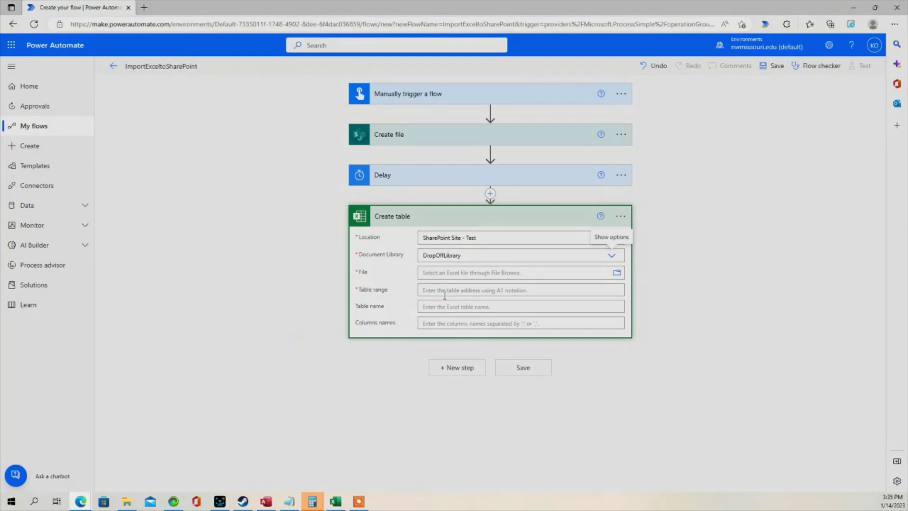
- Use the created file's Name token as File and paste the range formula into Table range
left_click(448, 274)
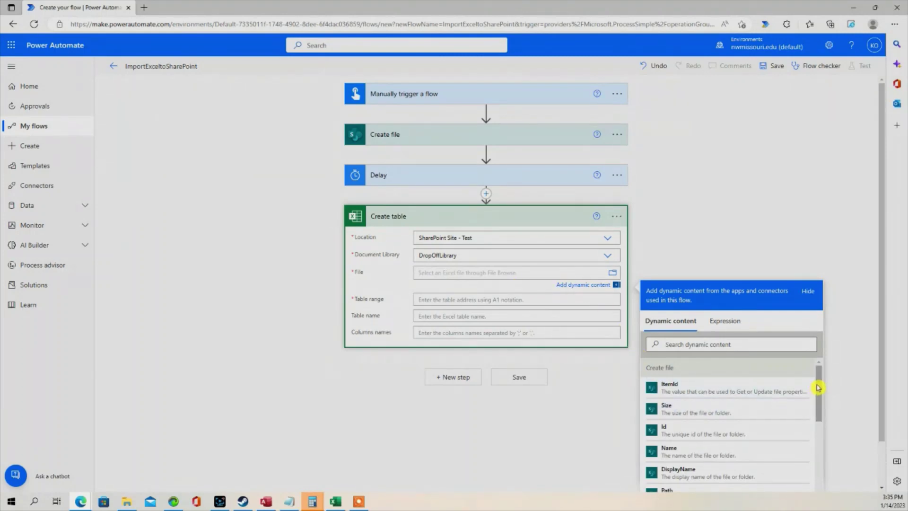
scroll(819, 388, "down", 1)
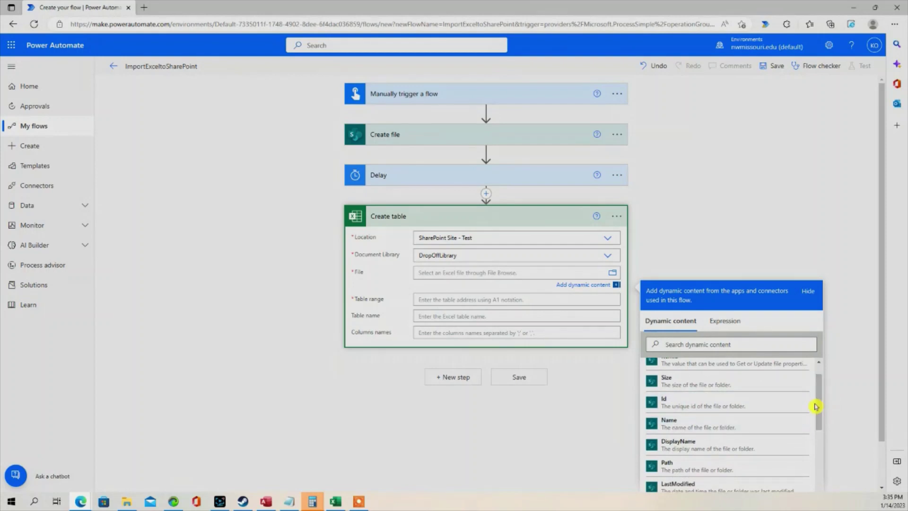
mouse_move(818, 406)
left_mouse_down()
mouse_move(820, 391)
mouse_move(819, 407)
left_mouse_up()
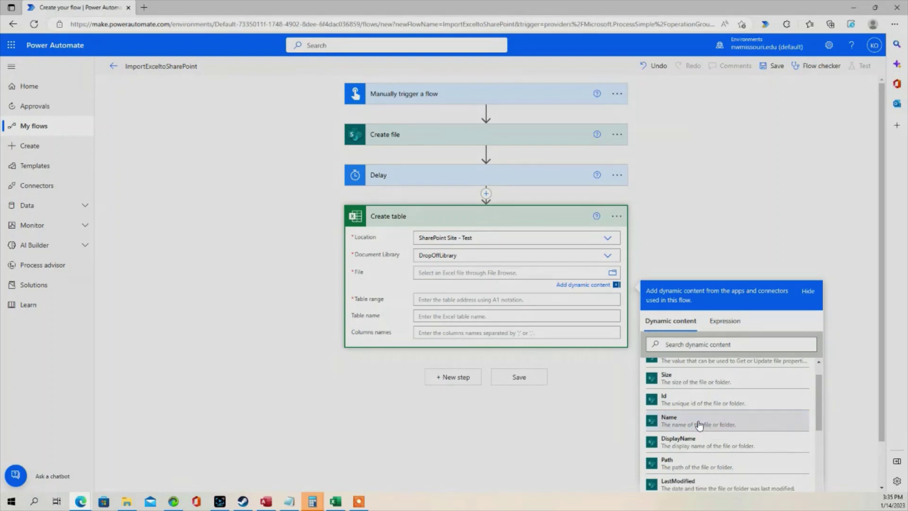
left_click(698, 422)
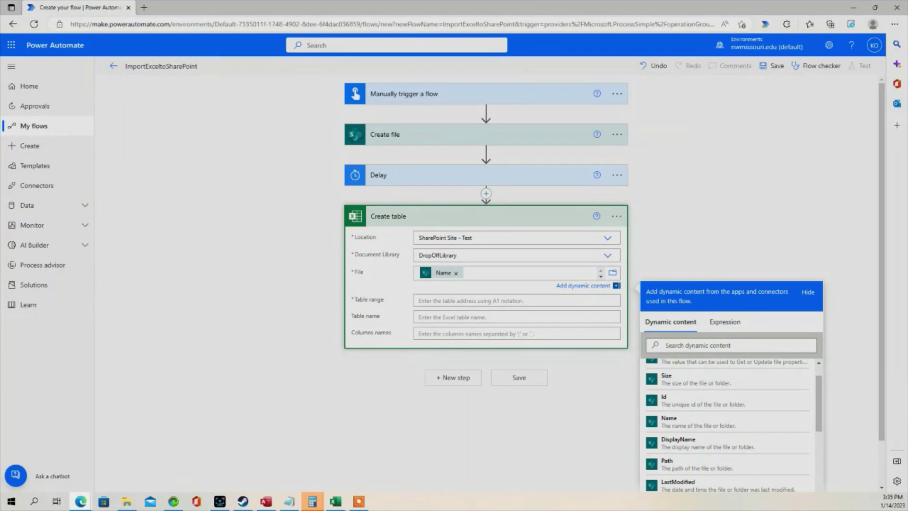
left_click(671, 226)
left_click(435, 291)
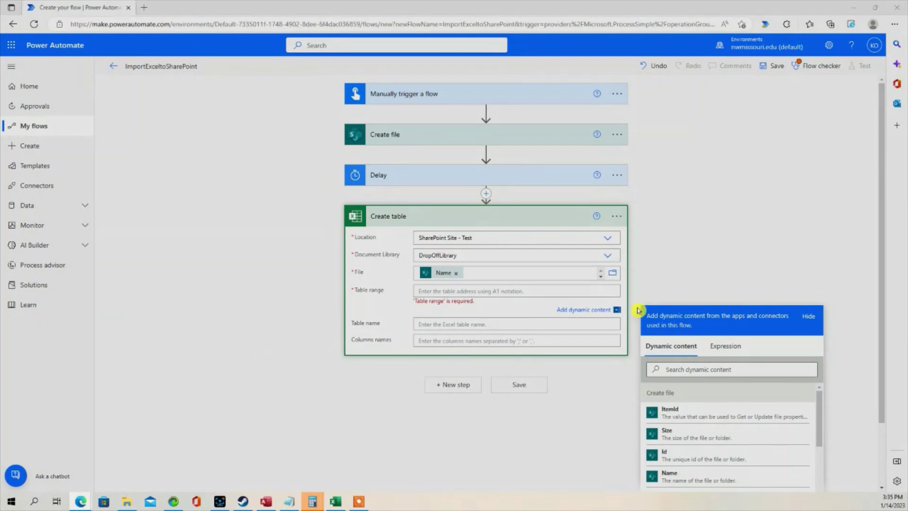
left_click(491, 288)
type("=$A$1:INDEX($1:$1048576,COUNTA($A:$A),COUNTA($1:$1))")
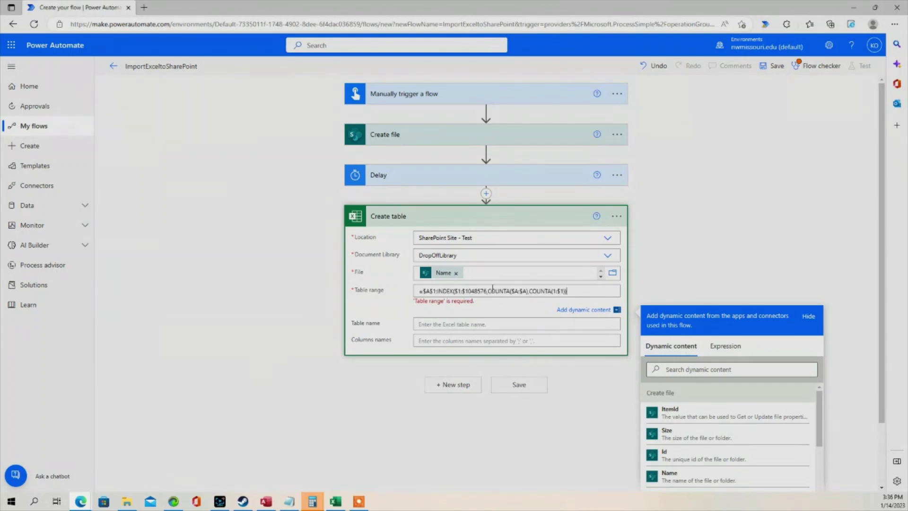
left_click(436, 325)
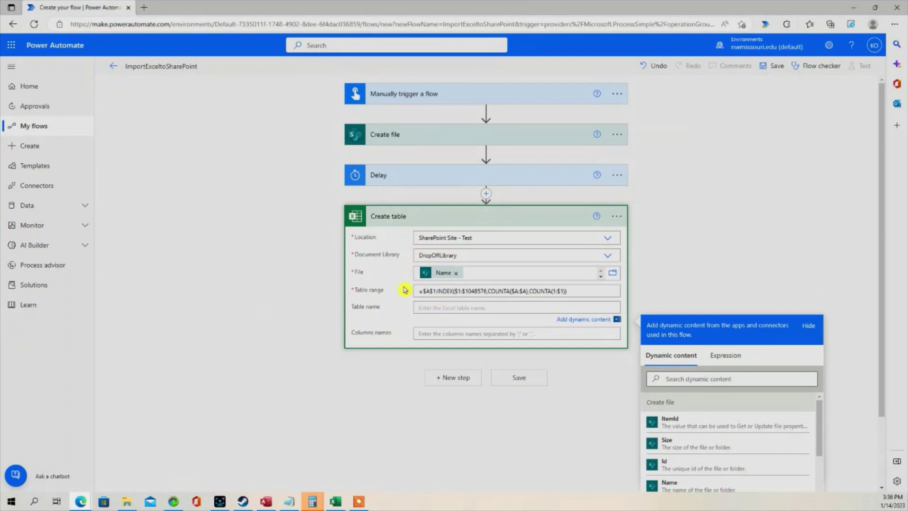
left_click(410, 217)
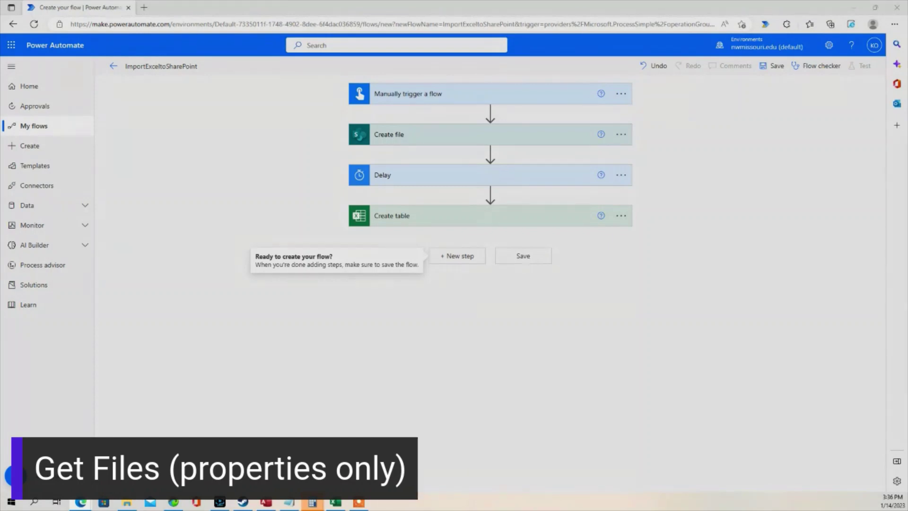
- Add SharePoint Get files (properties only) reading DropOffLibrary on the Test97 site
left_click(259, 223)
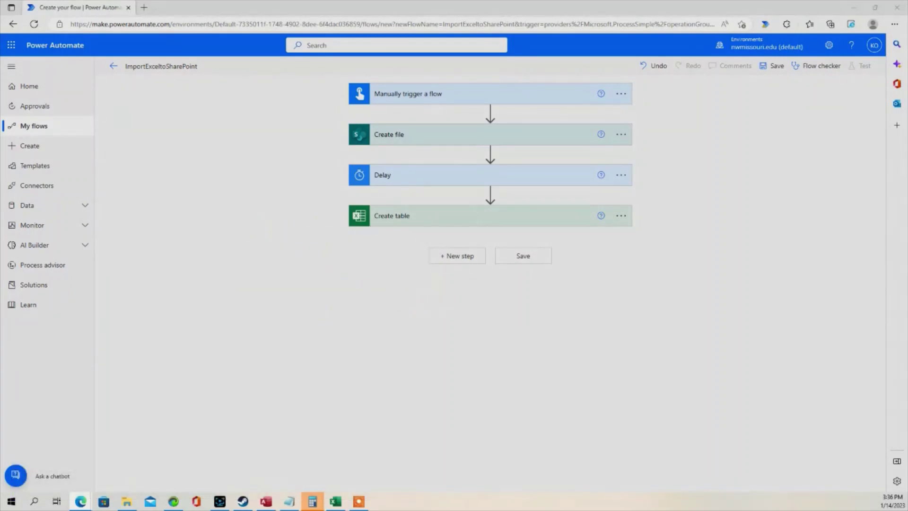
left_click(464, 258)
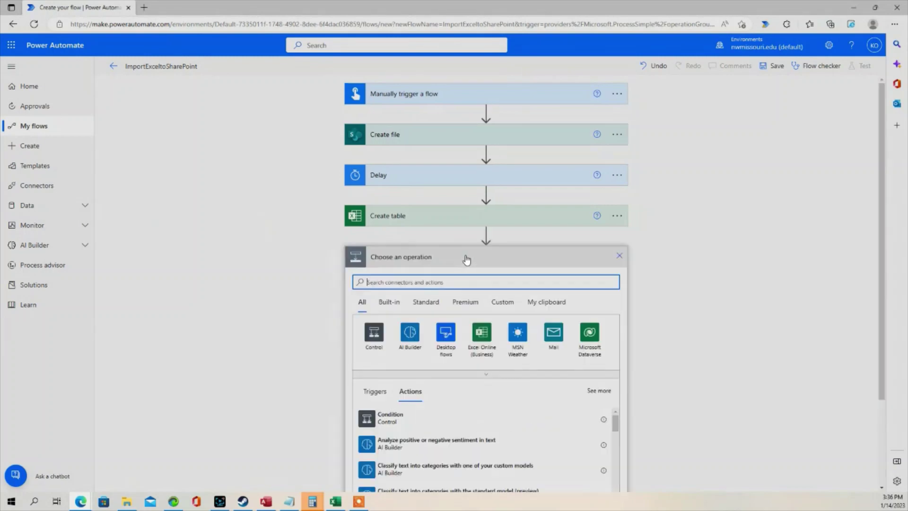
left_click(368, 289)
type("get files")
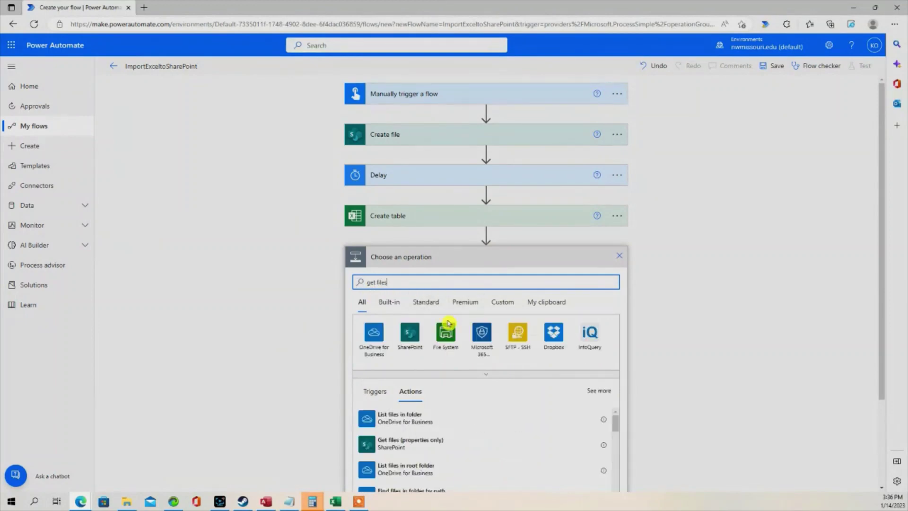
left_click(421, 444)
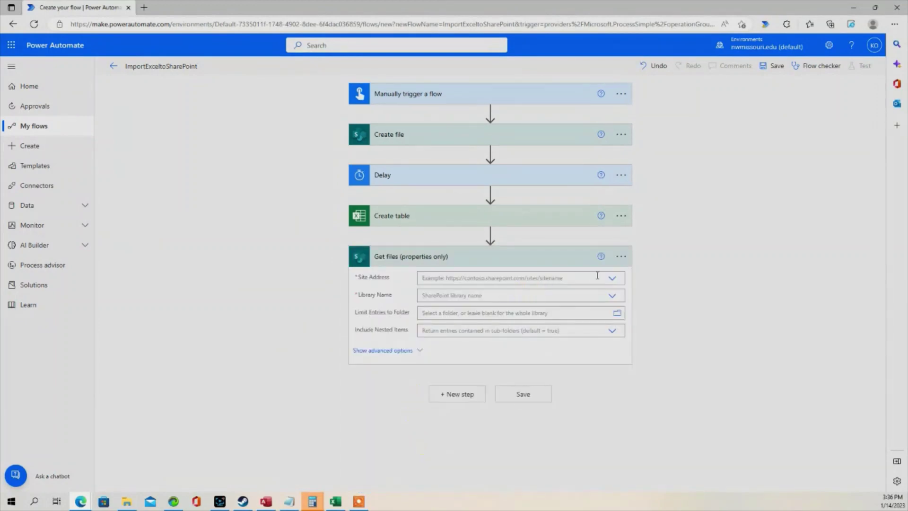
left_click(612, 279)
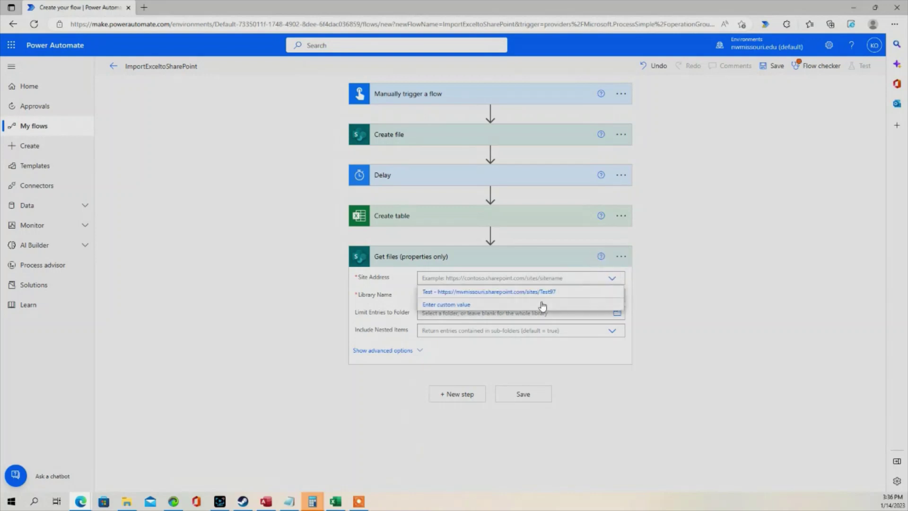
left_click(552, 292)
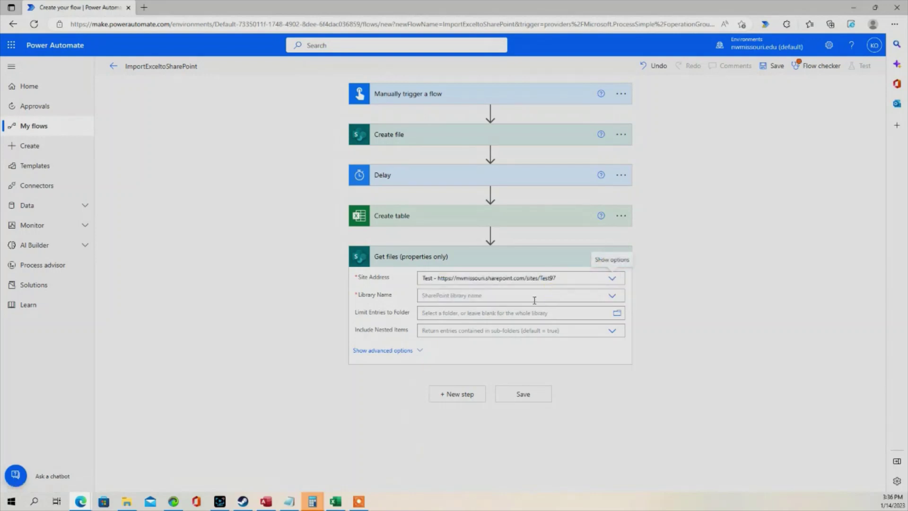
left_click(613, 296)
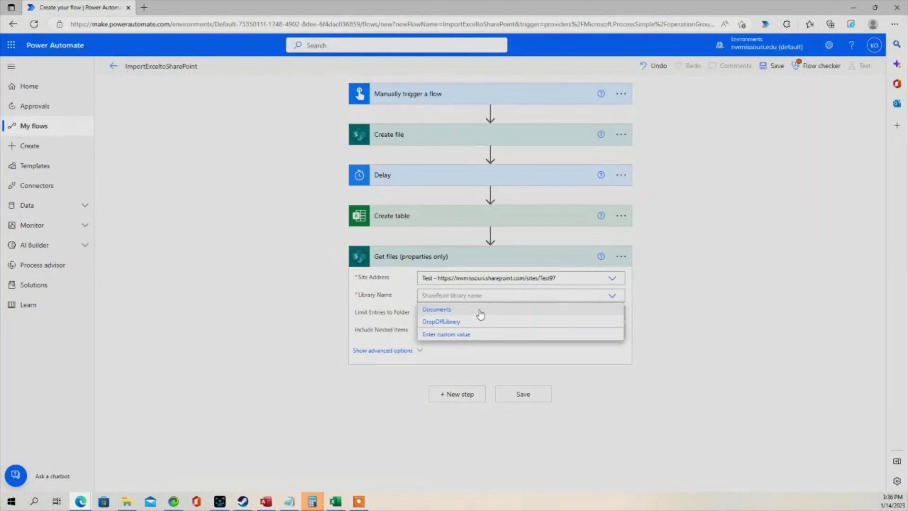
left_click(435, 321)
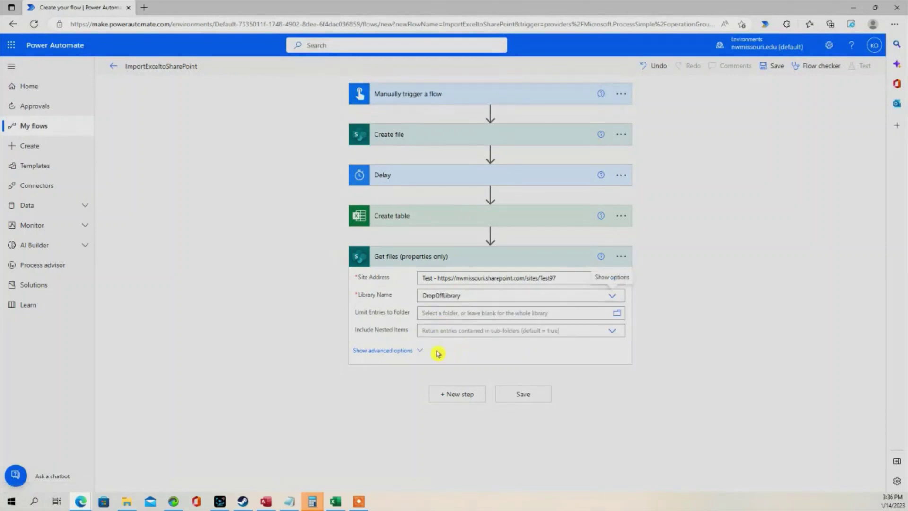
left_click(401, 259)
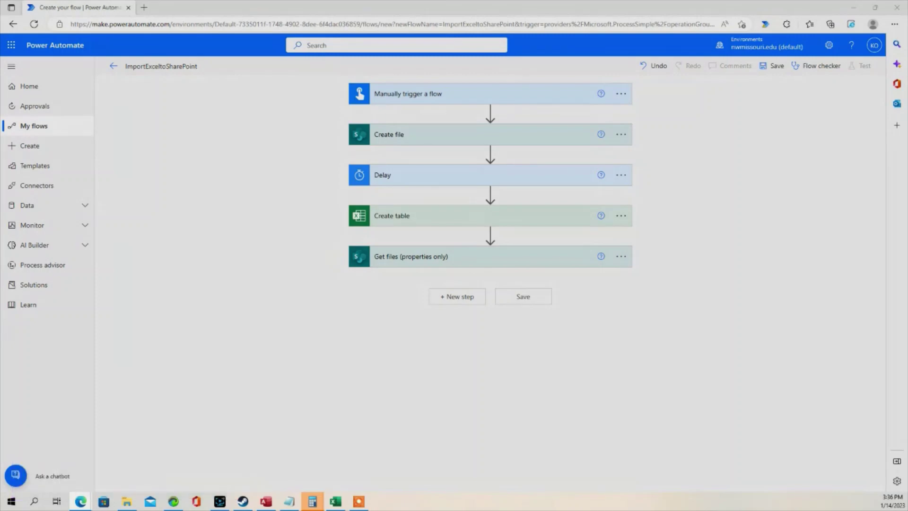
- Add an Apply to each loop whose input is the Get files 'value' output
left_click(465, 299)
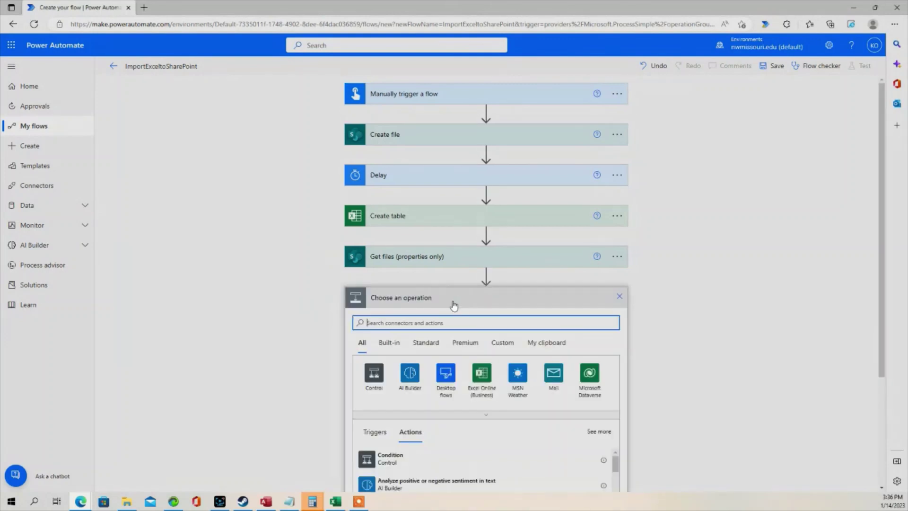
type("ap")
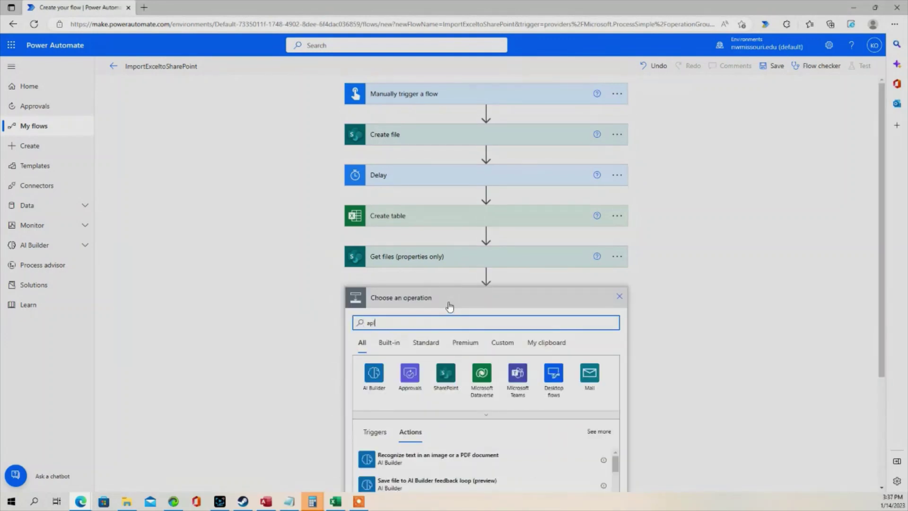
type("pl")
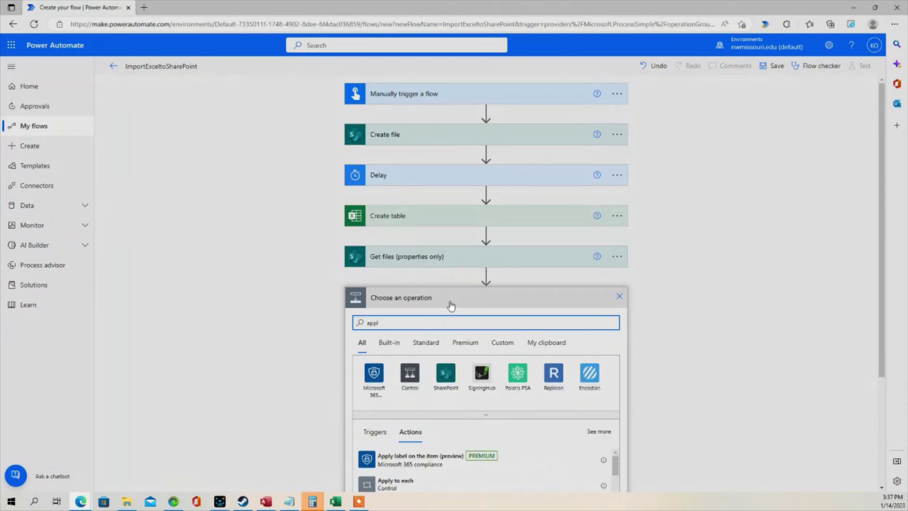
type("y to each")
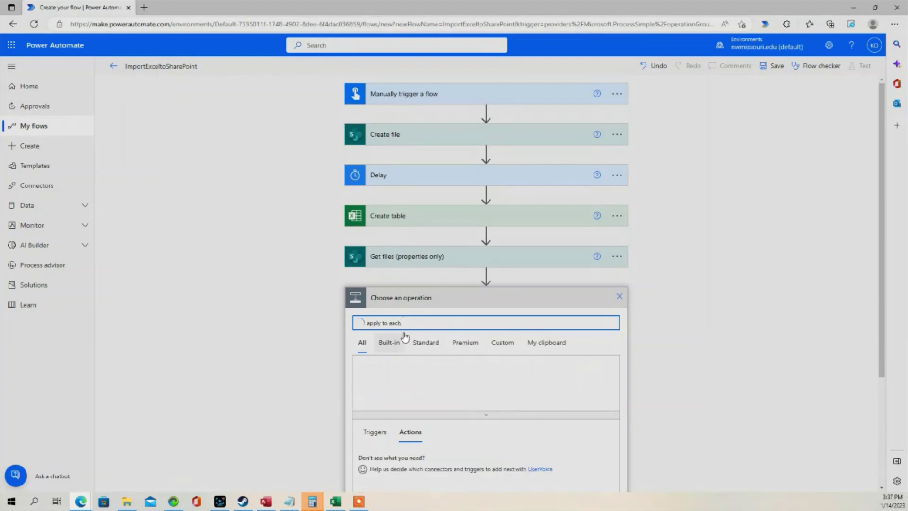
left_click(388, 459)
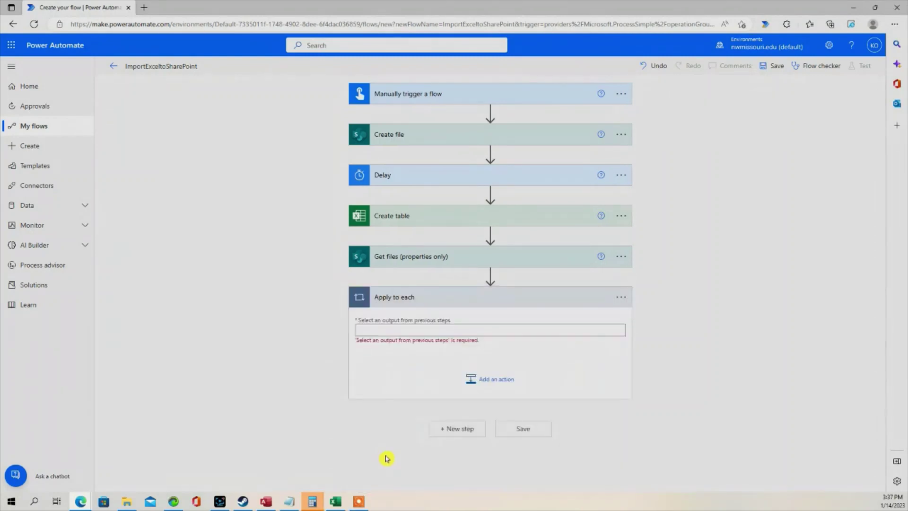
left_click(401, 331)
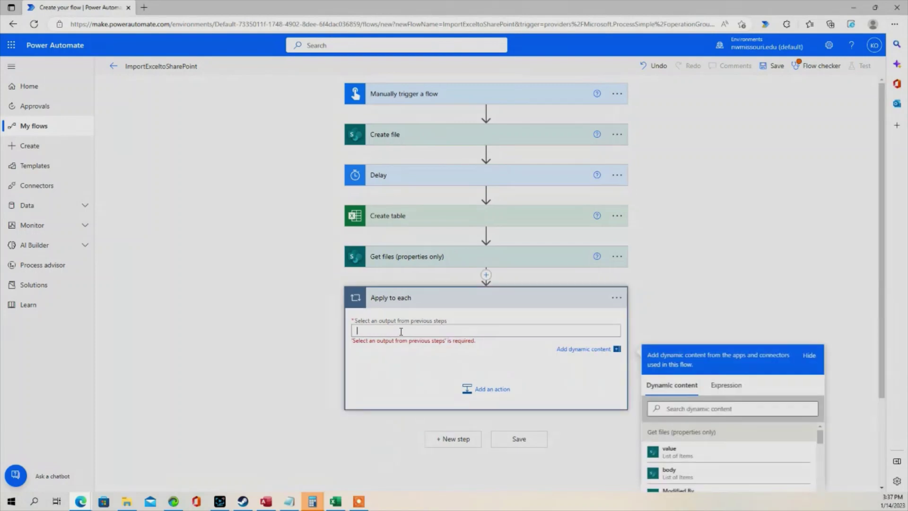
left_click(686, 453)
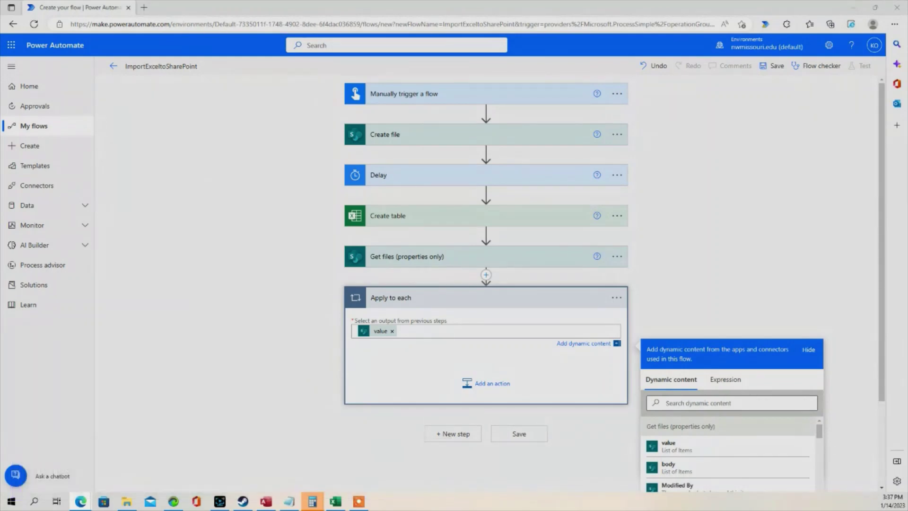
- Add a List rows present in a table action inside the loop, using the Test site and DropOffLibrary
left_click(489, 389)
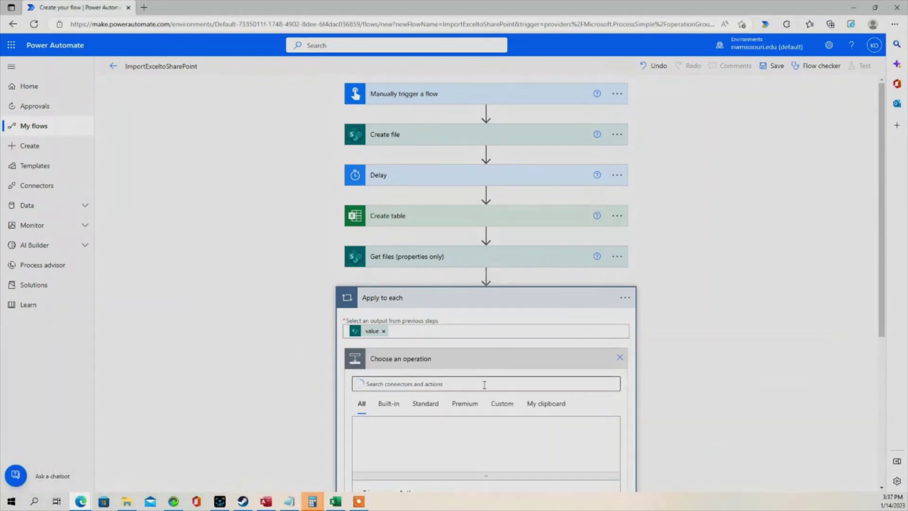
type("ist ro")
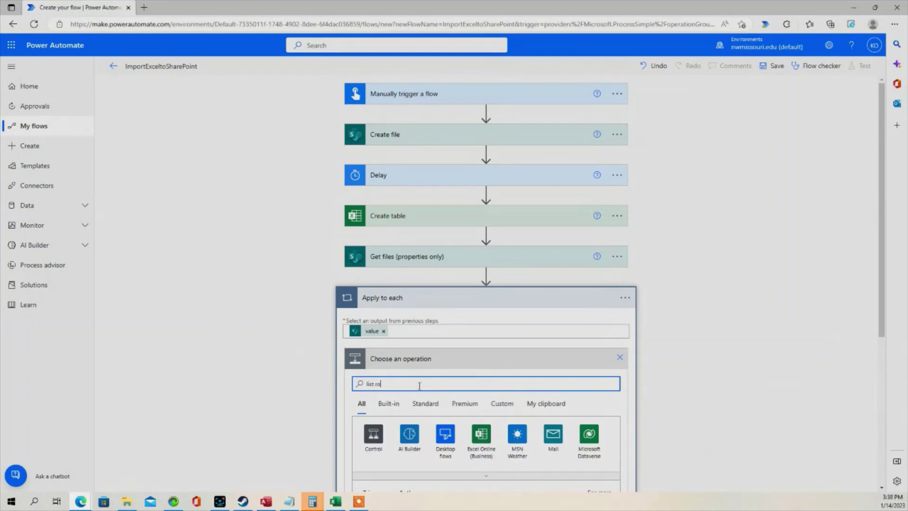
type("ist rows present")
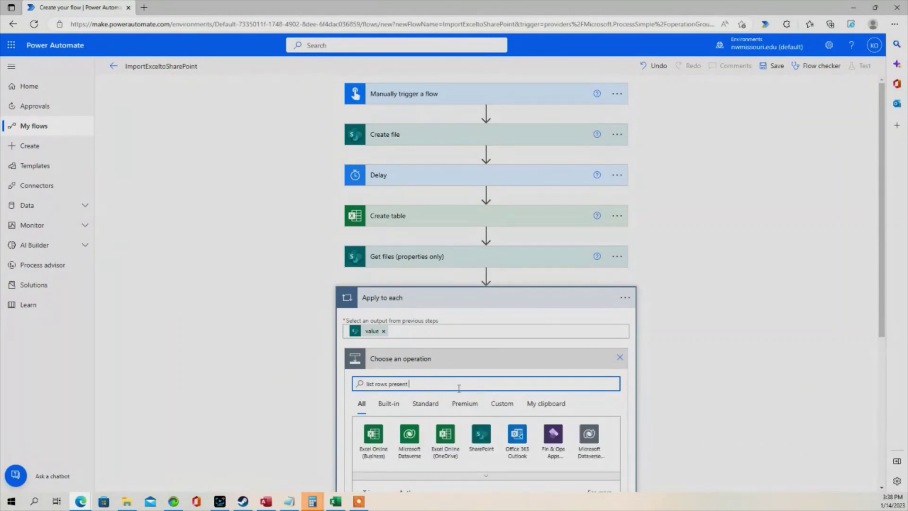
scroll(418, 392, "down", 3)
left_click(395, 398)
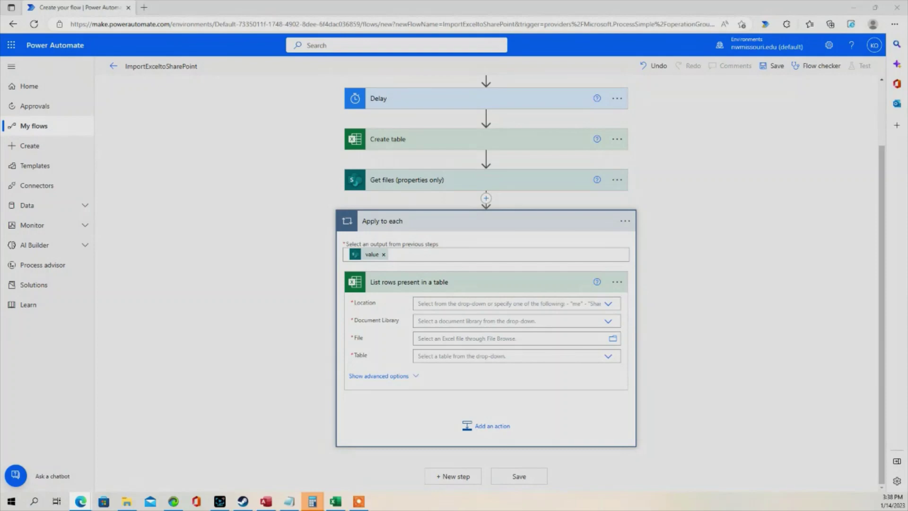
left_click(606, 305)
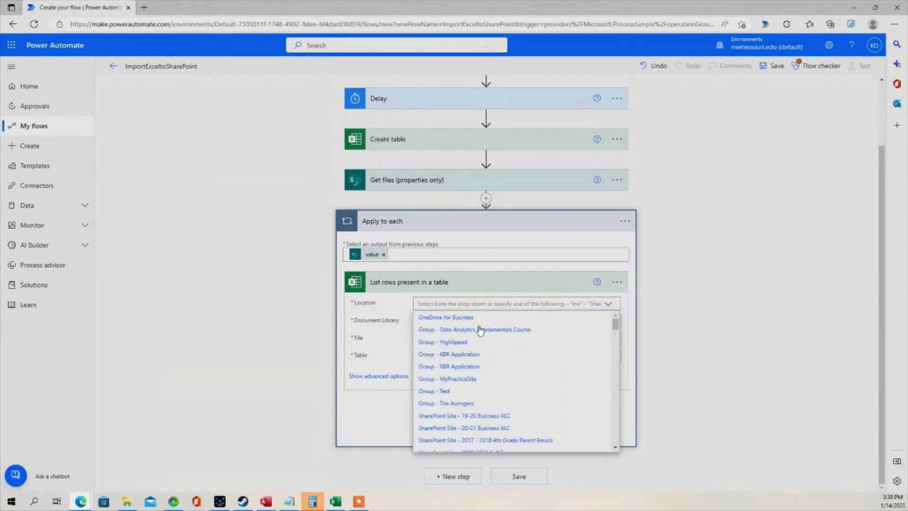
scroll(480, 369, "down", 8)
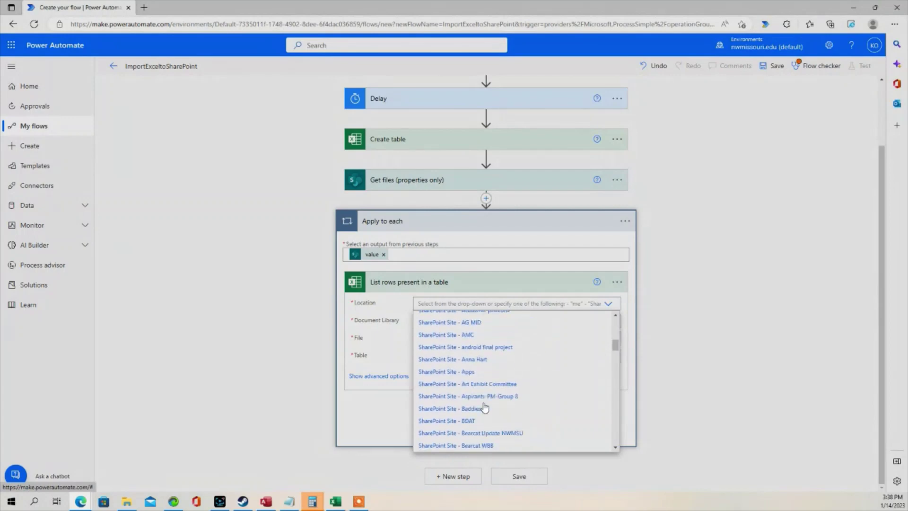
scroll(484, 407, "down", 15)
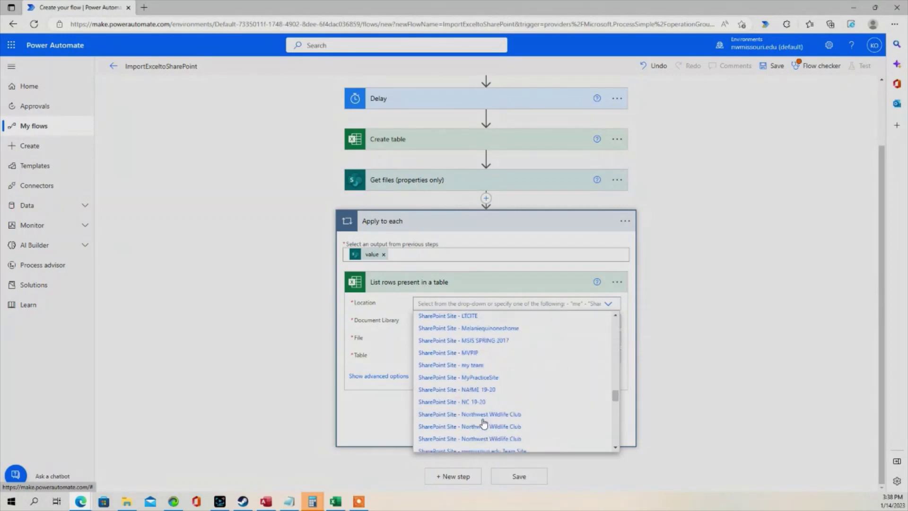
scroll(483, 421, "down", 15)
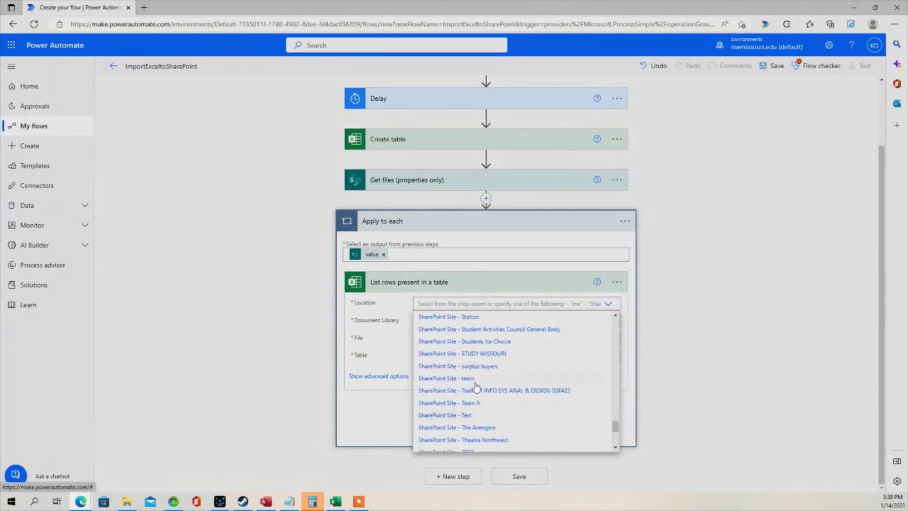
left_click(478, 414)
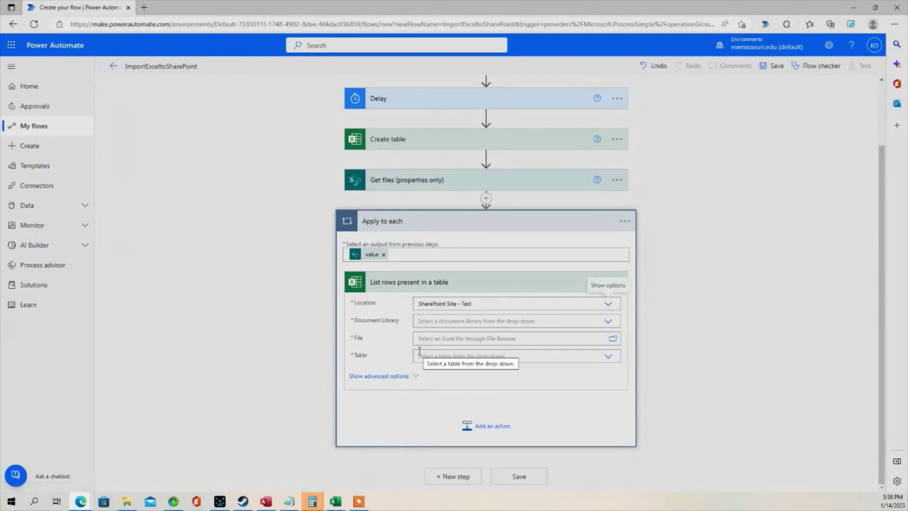
left_click(456, 320)
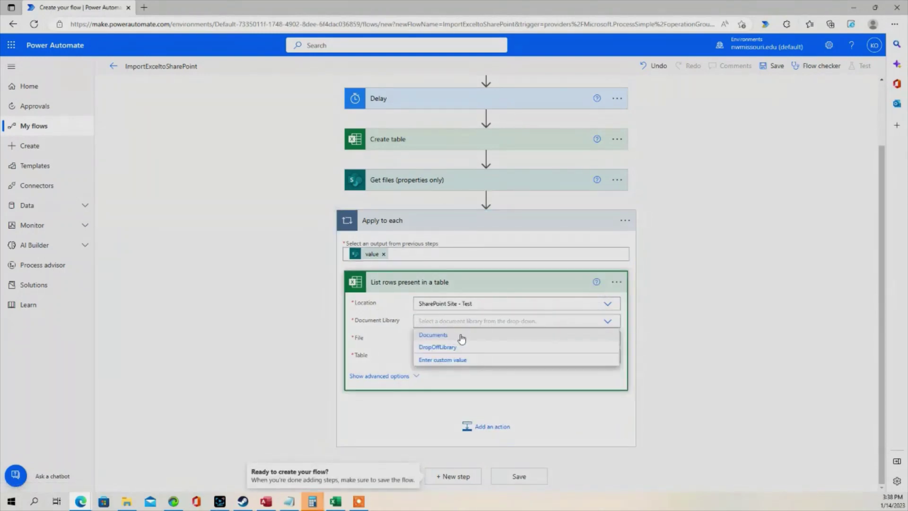
left_click(437, 347)
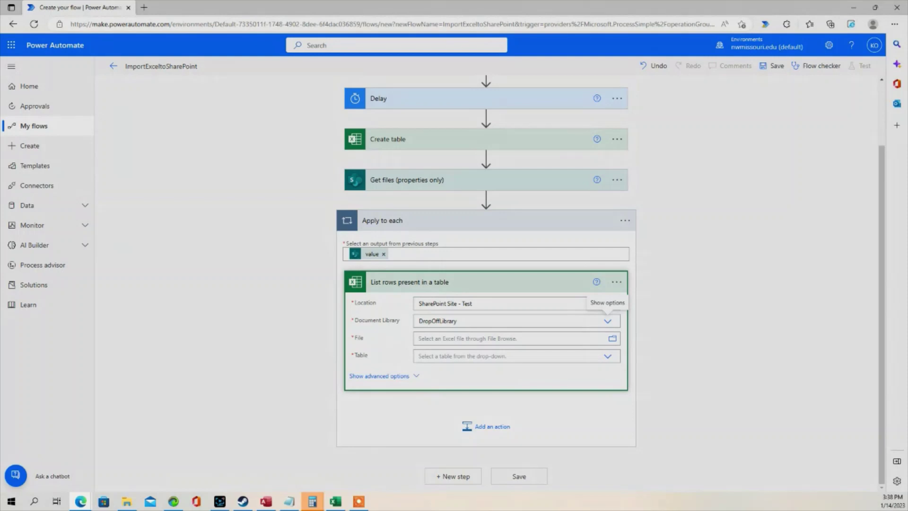
- Set the file to each found file's Full Path and the table to the custom value 'Table'
left_click(430, 340)
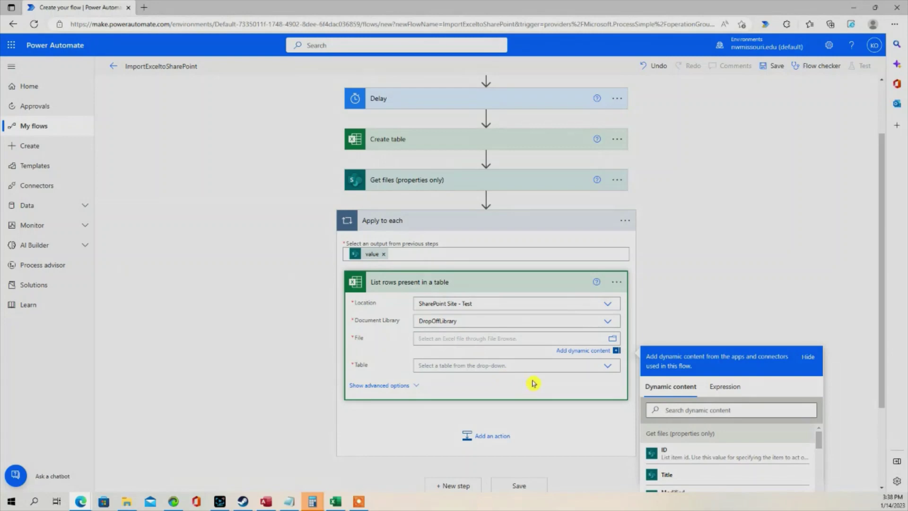
scroll(685, 454, "down", 2)
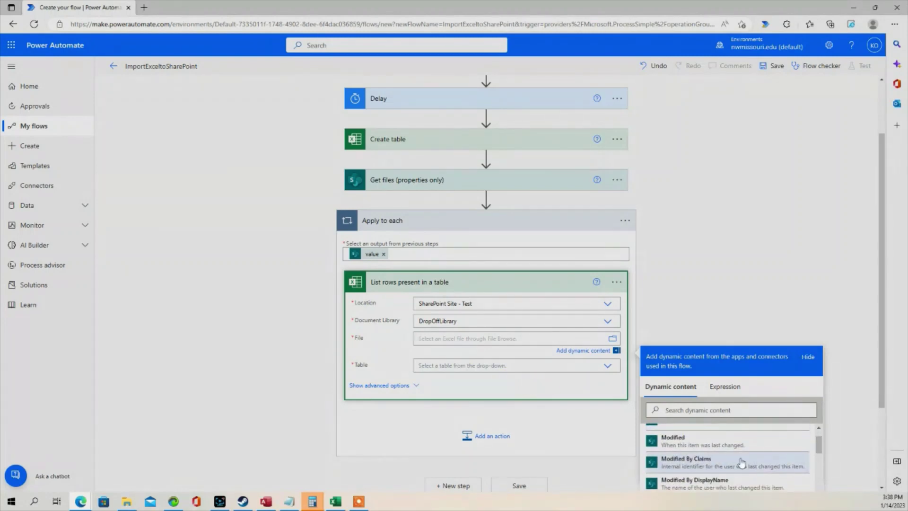
left_click_drag(825, 443, 818, 483)
scroll(772, 460, "up", 5)
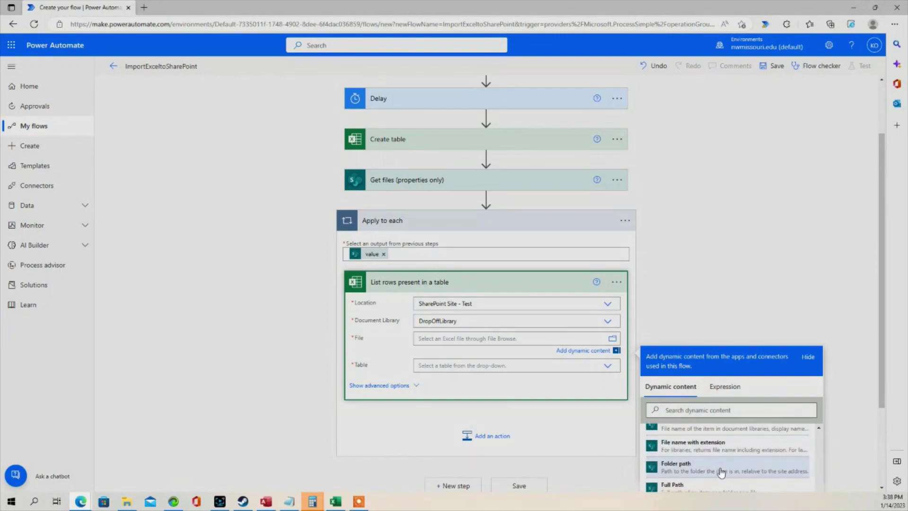
left_click(677, 461)
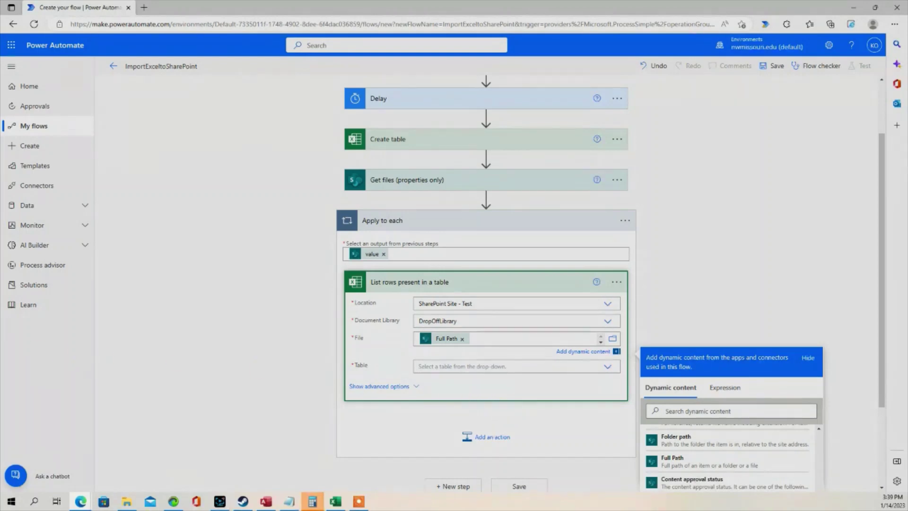
left_click(436, 365)
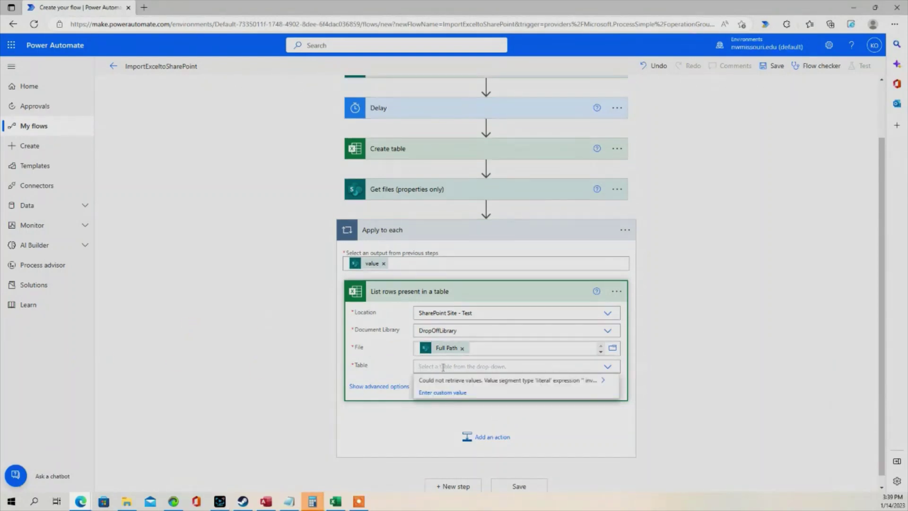
left_click(442, 393)
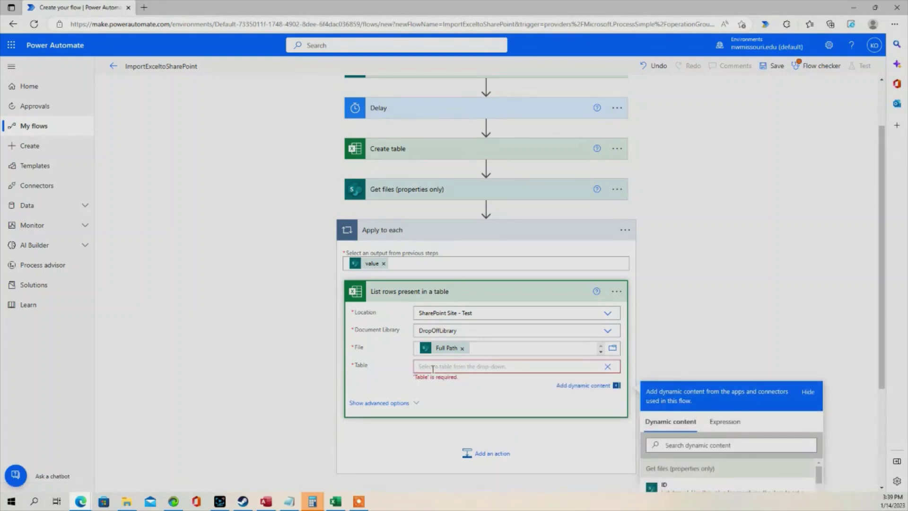
type("Table")
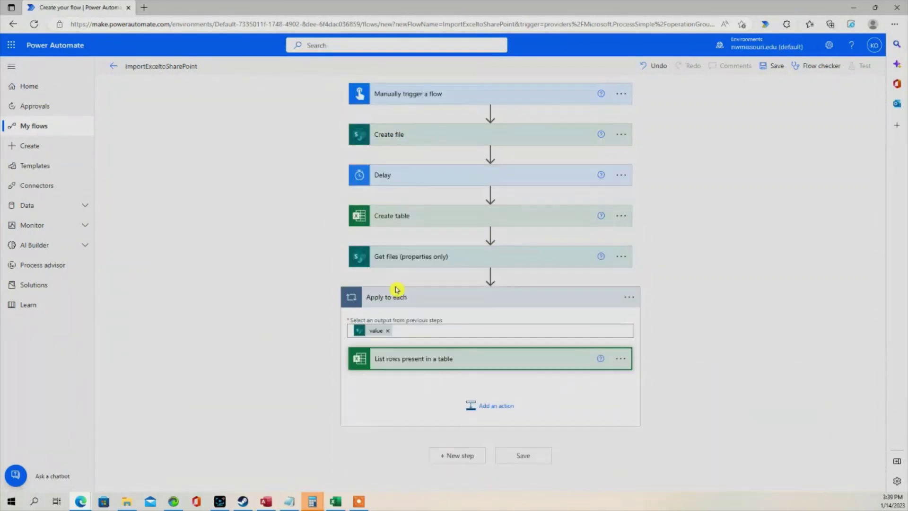
- Add an Apply to each loop inside the first loop that iterates over the List rows 'value' token
left_click(397, 291)
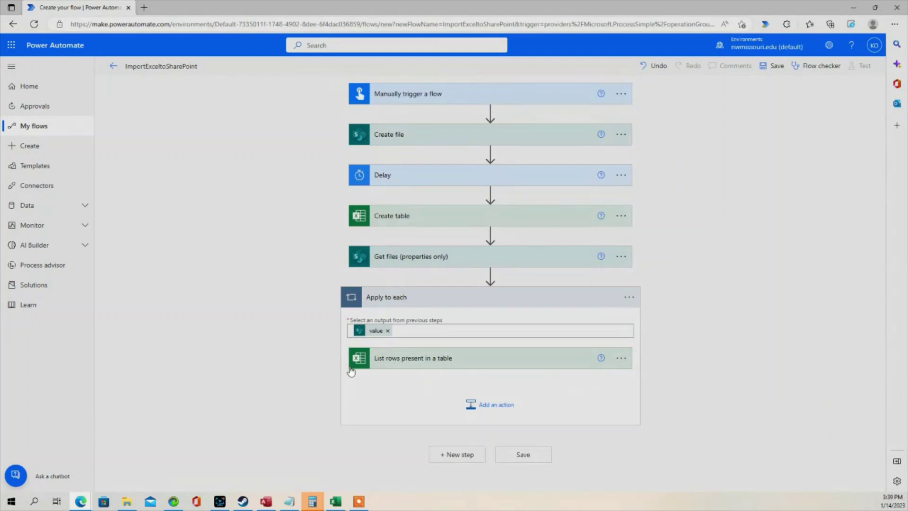
left_click(491, 406)
left_click(492, 406)
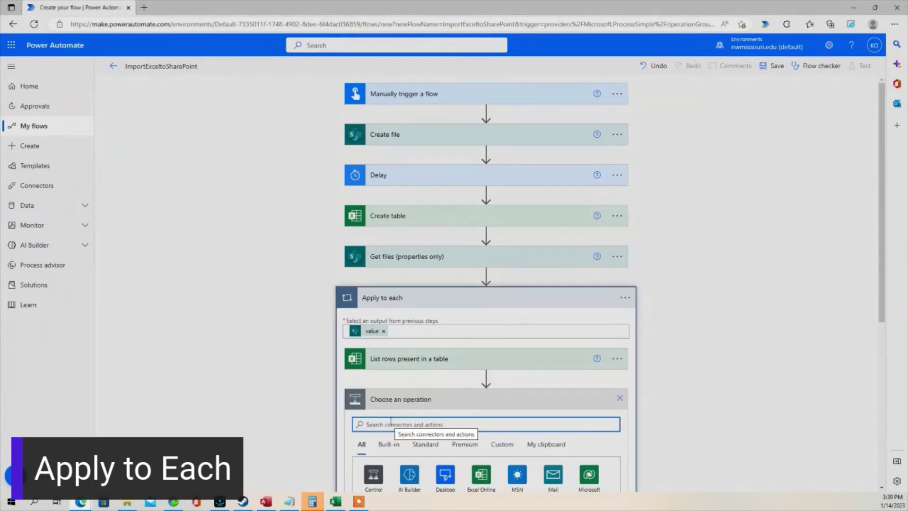
type("apply to")
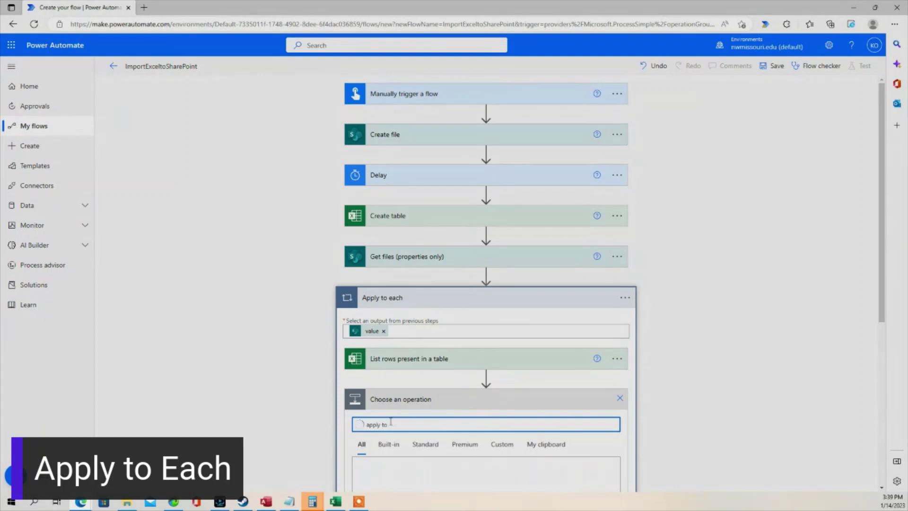
type("each")
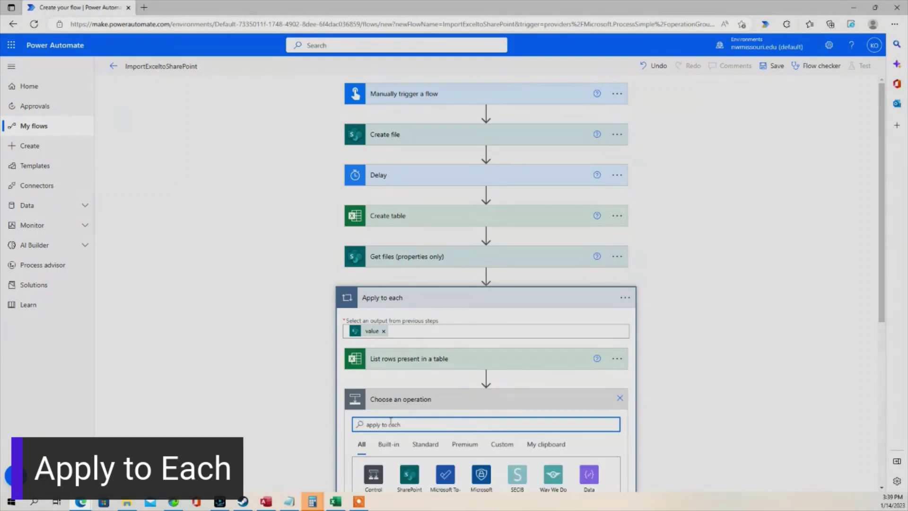
scroll(392, 420, "down", 3)
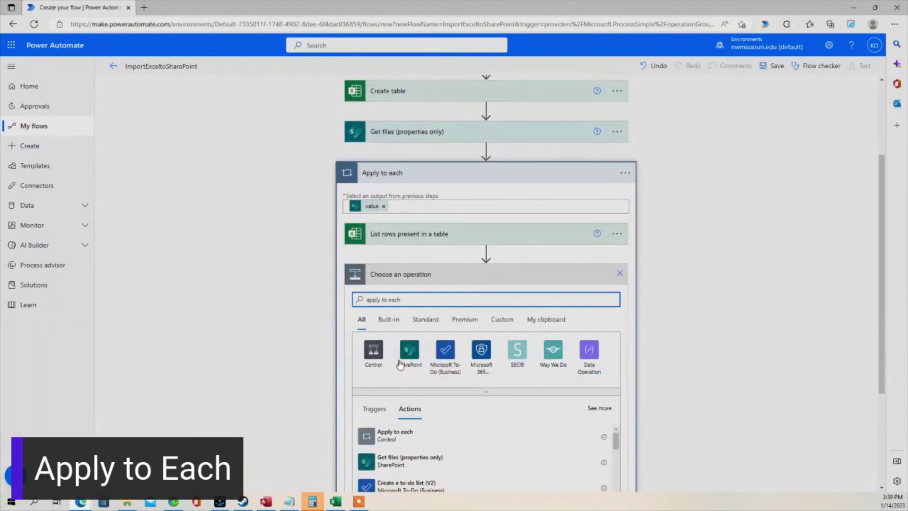
left_click(403, 434)
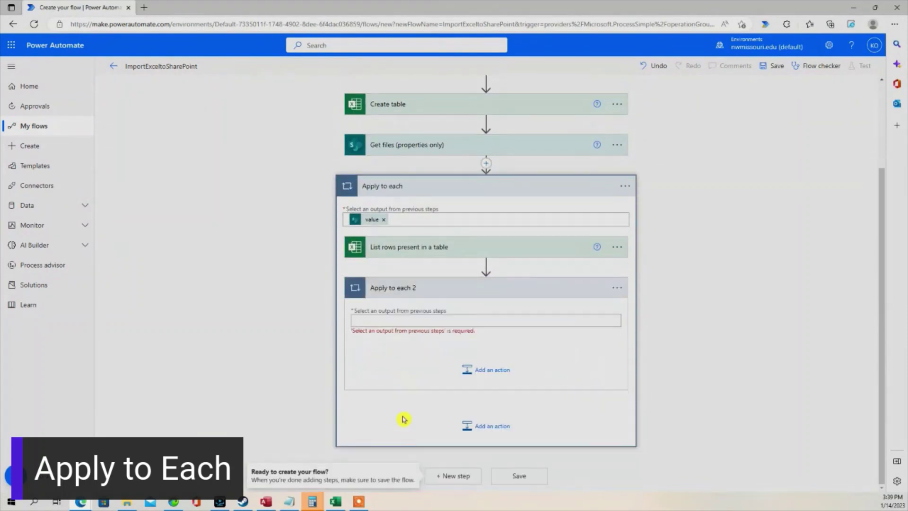
left_click(392, 320)
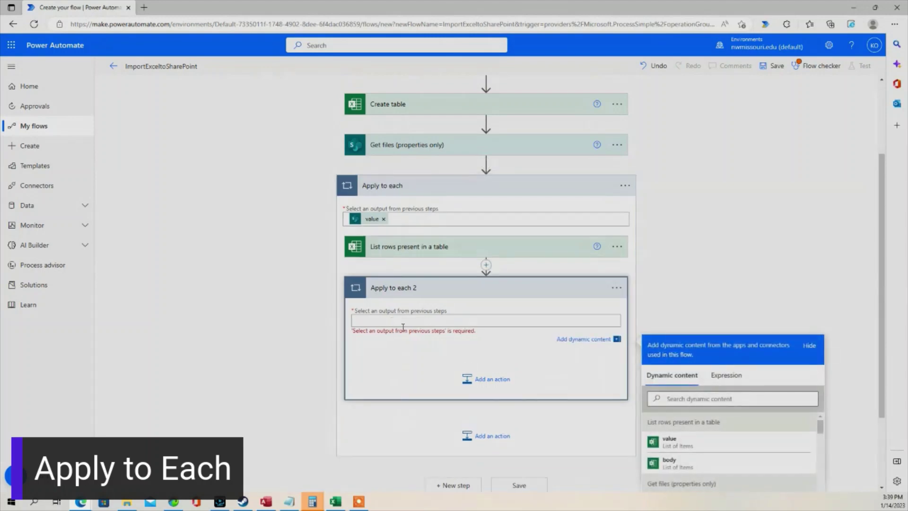
left_click(681, 439)
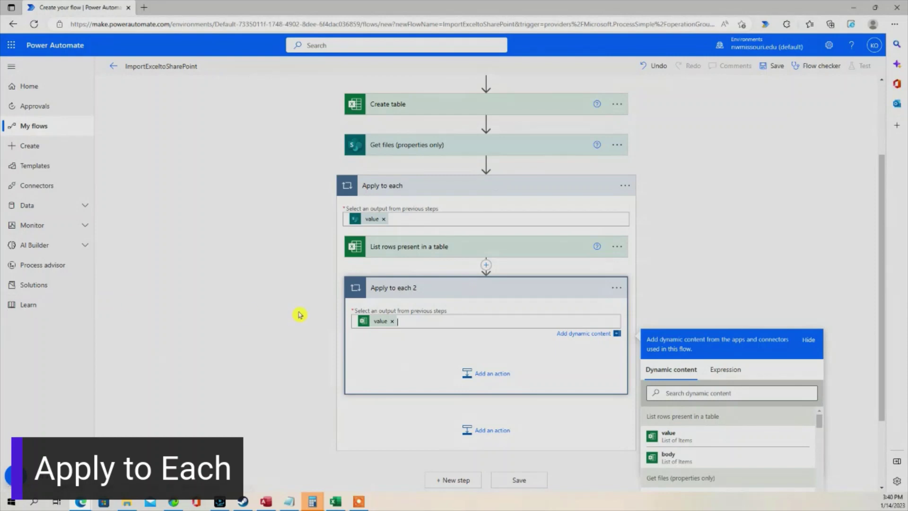
left_click(442, 290)
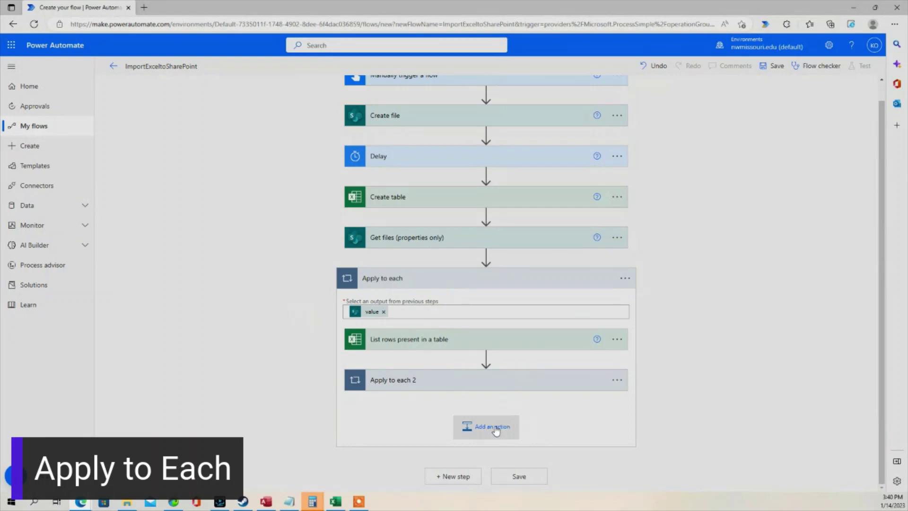
- Add a SharePoint Create item action with Site Address Test and List Name tbl_SickVacation
left_click(496, 428)
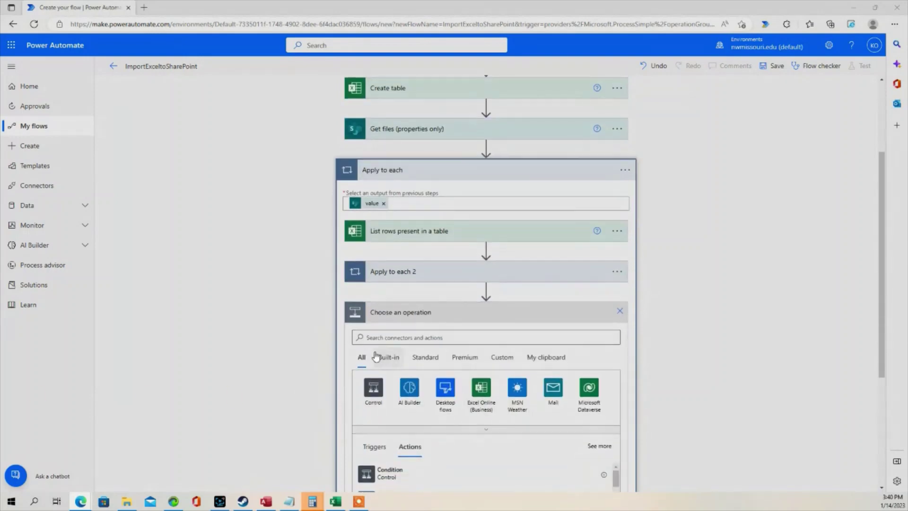
left_click(375, 332)
type("cre")
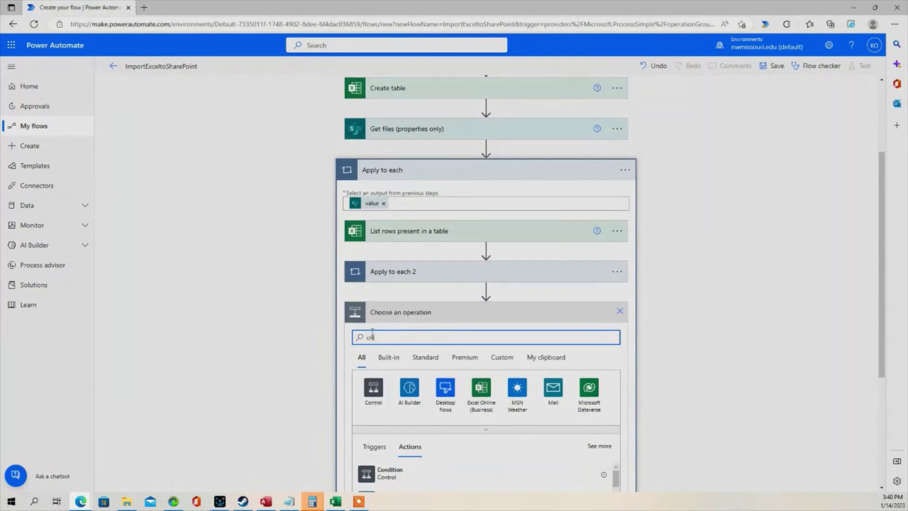
type("ate a sha")
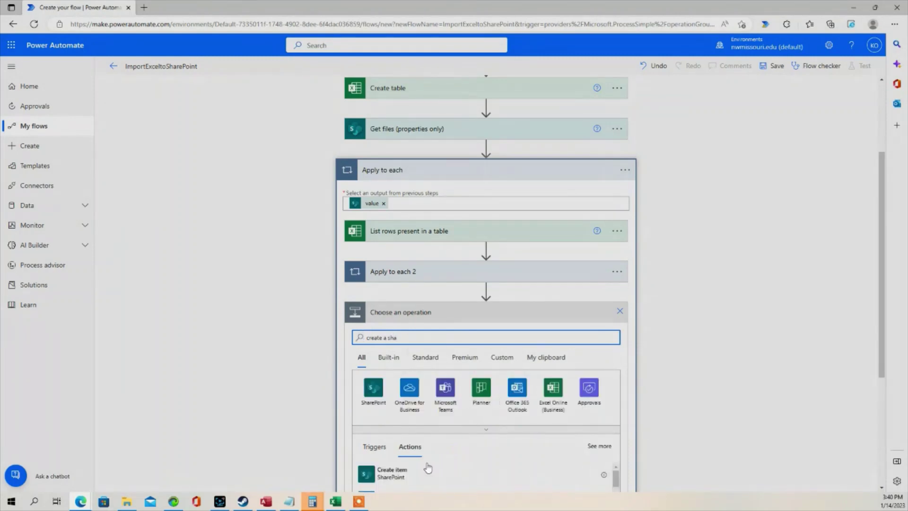
left_click(398, 478)
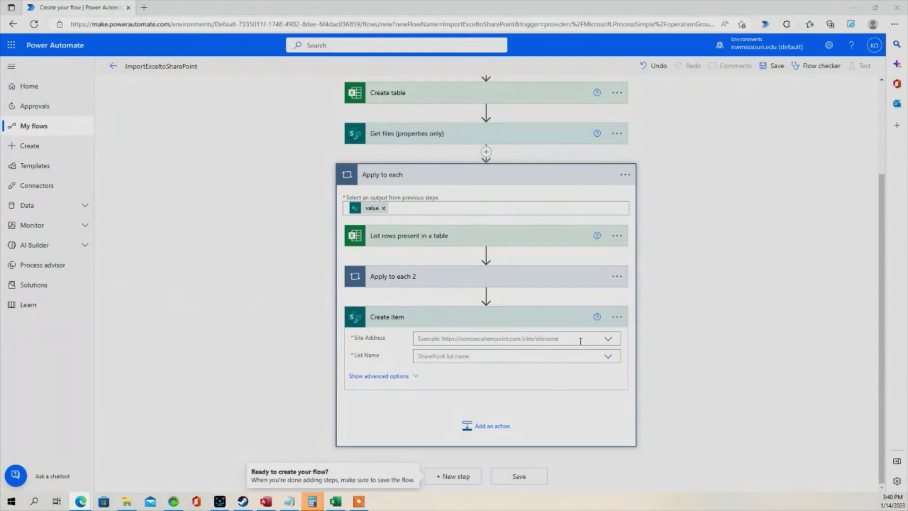
left_click(606, 339)
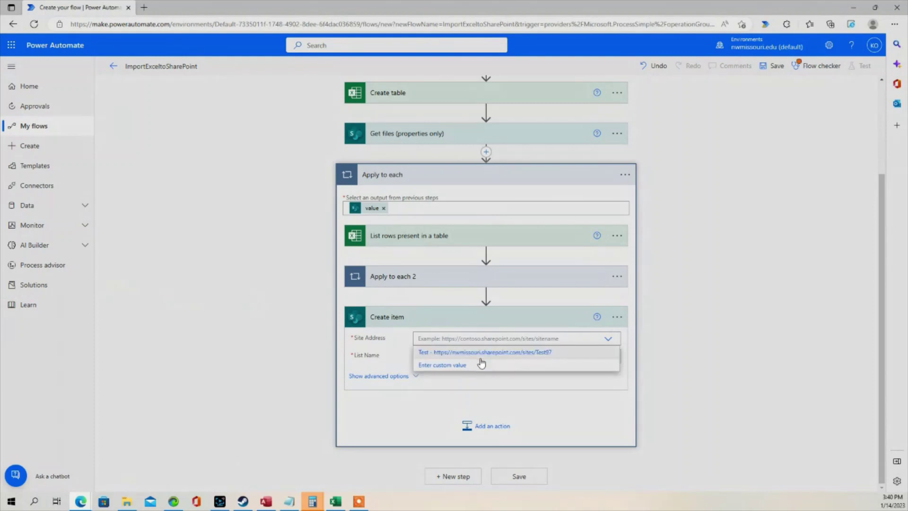
left_click(501, 352)
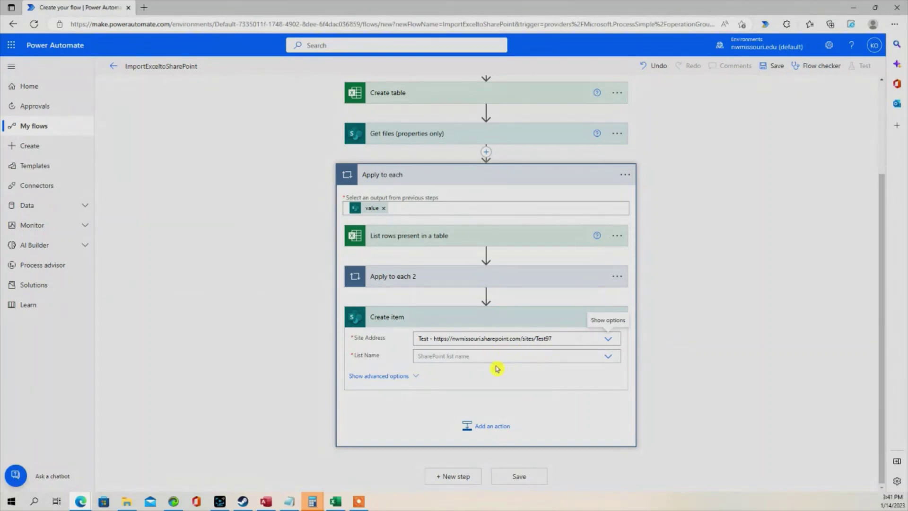
left_click(465, 356)
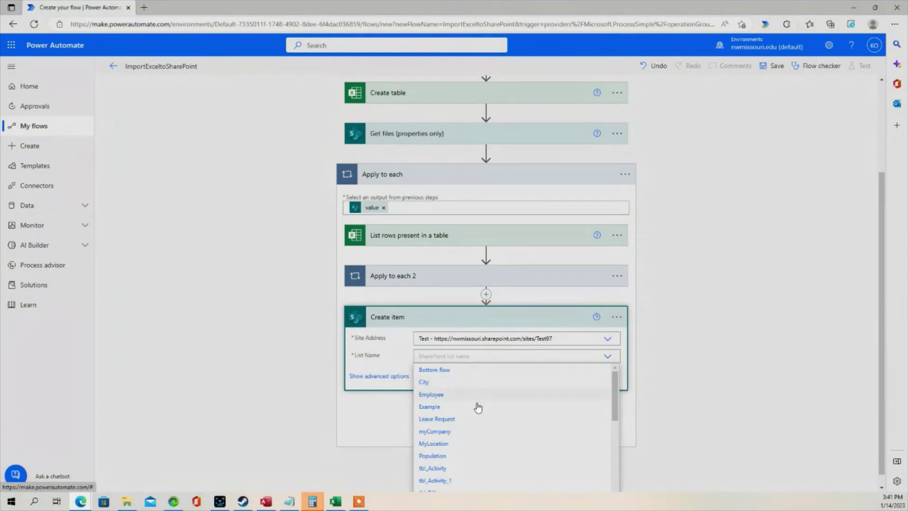
scroll(482, 414, "down", 3)
scroll(486, 428, "down", 2)
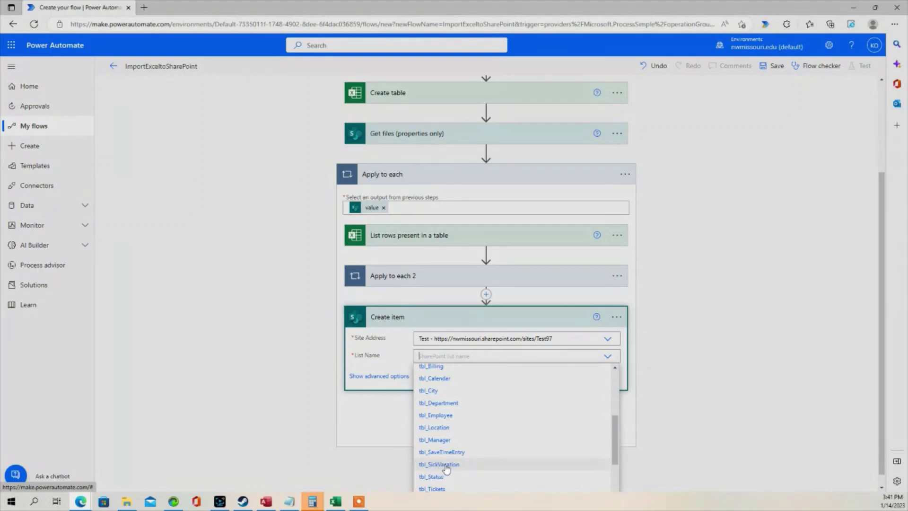
left_click(444, 466)
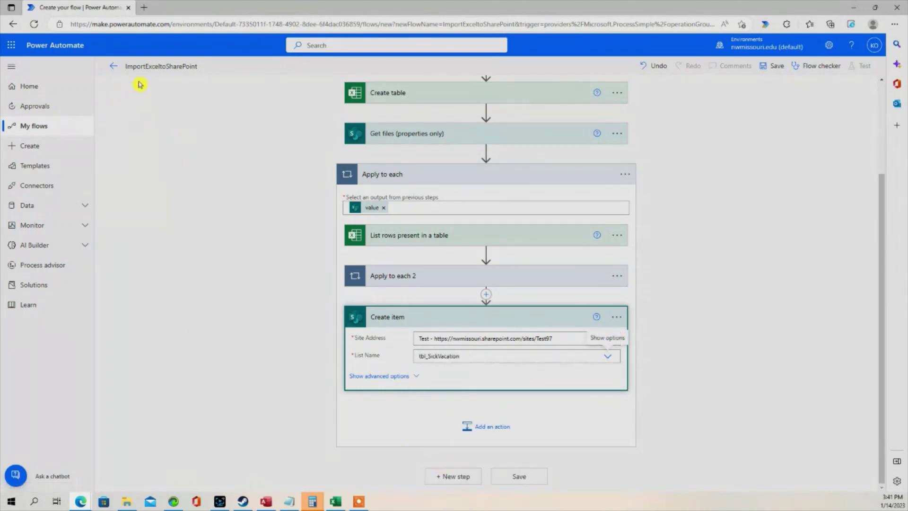
- Check the empty tbl_SickVacation list's columns via the Test site's contents, then return to the flow
left_click(11, 45)
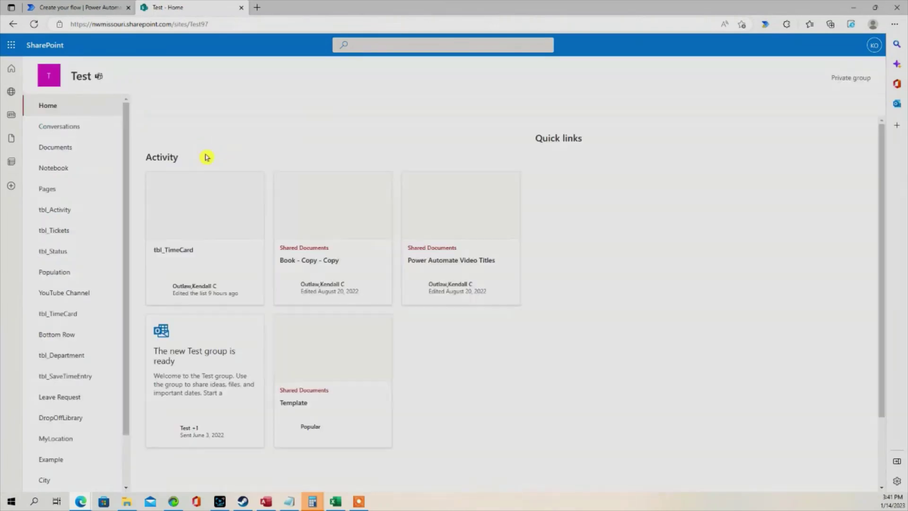
scroll(199, 322, "down", 3)
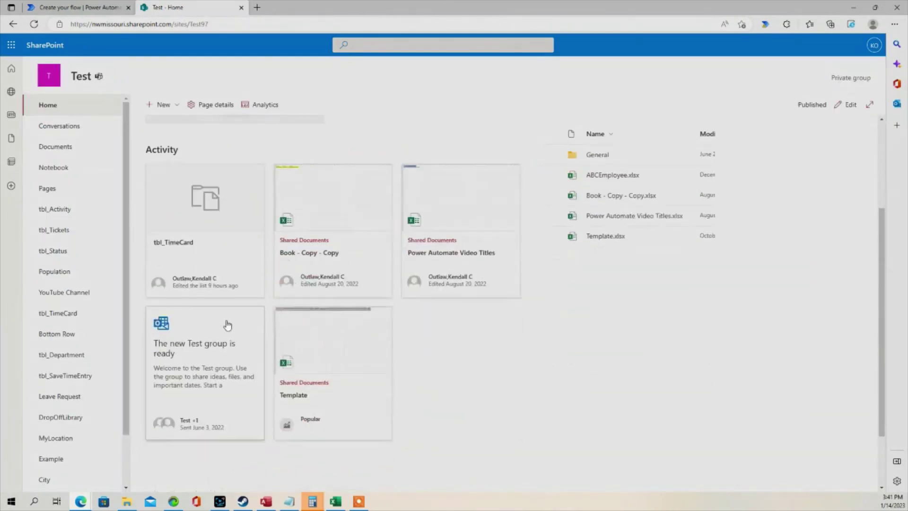
scroll(107, 325, "down", 2)
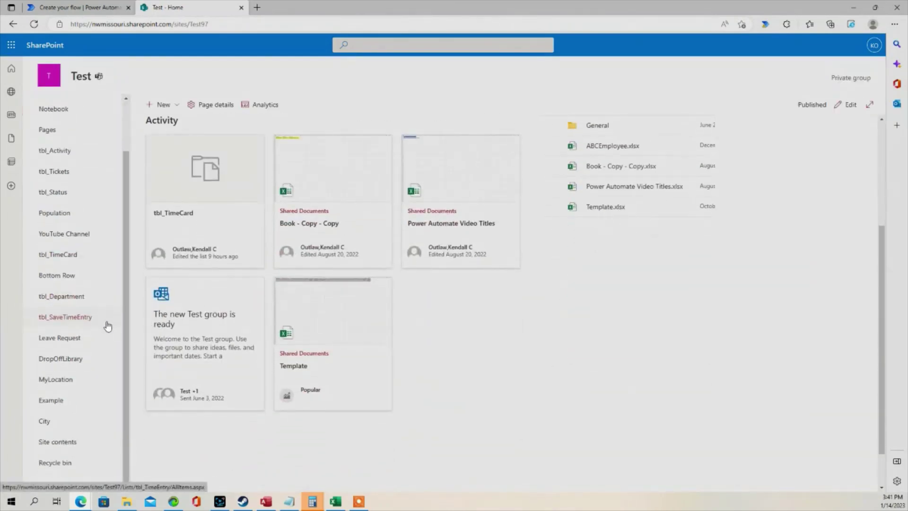
left_click(64, 443)
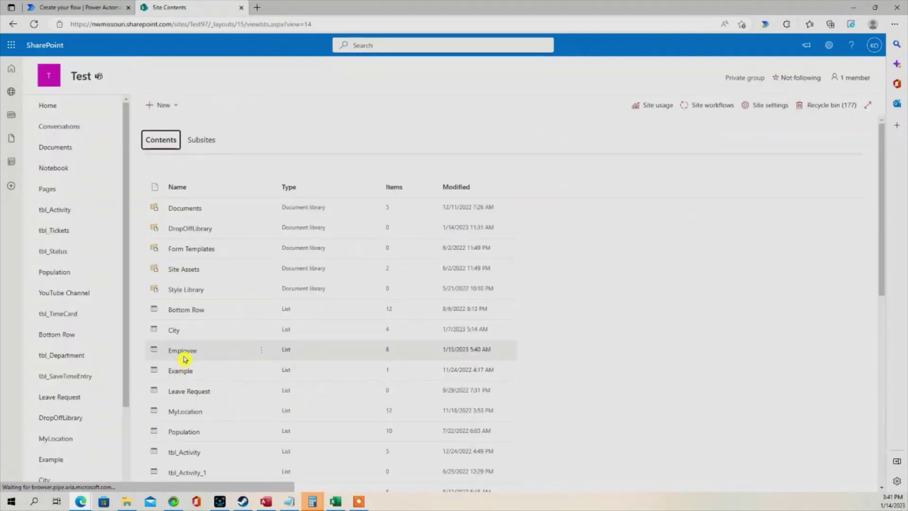
scroll(201, 360, "down", 7)
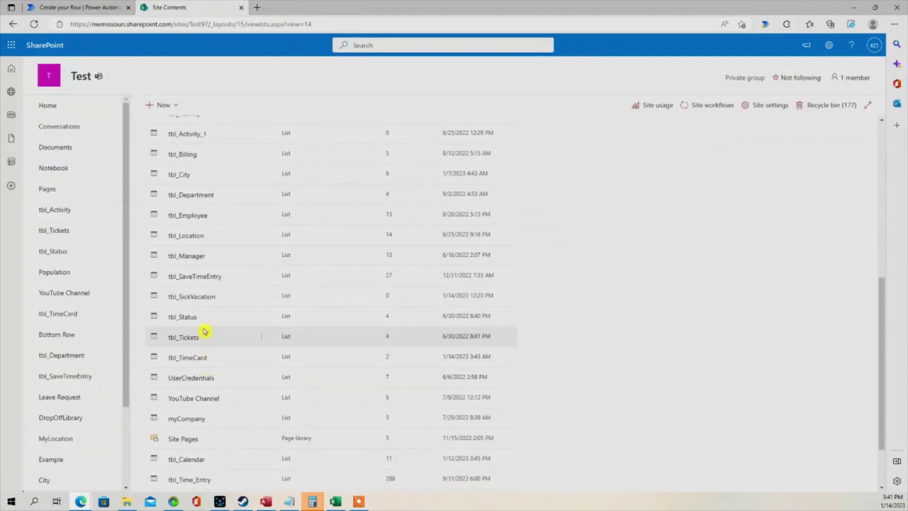
left_click(189, 299)
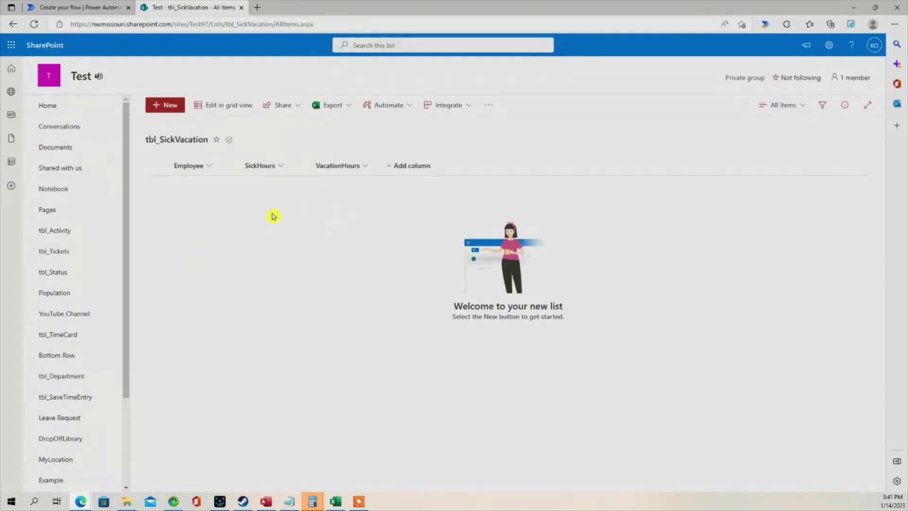
left_click(83, 8)
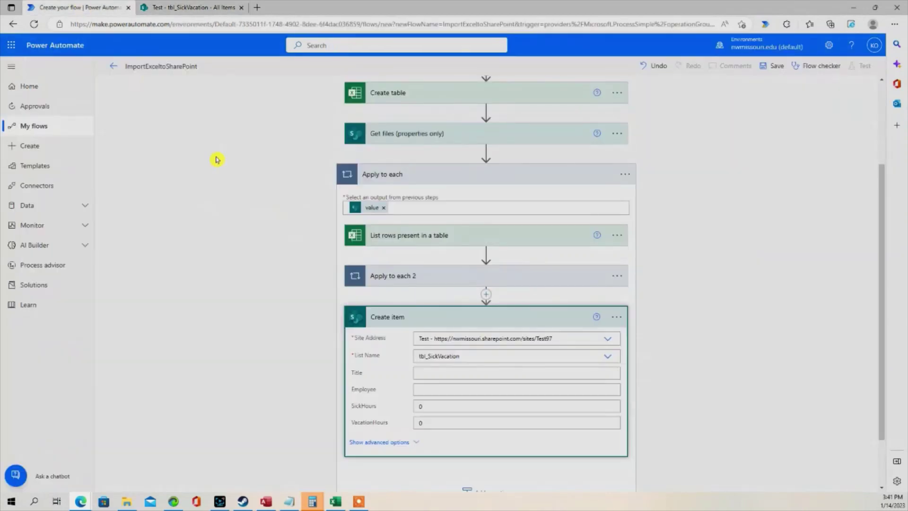
- Set the Create item Employee field to the expression item()?['Employee']
left_click(425, 391)
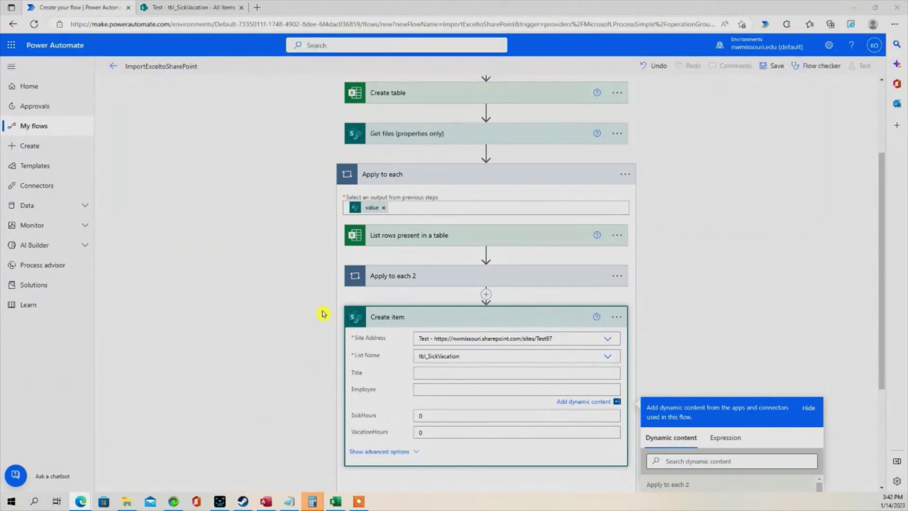
left_click(438, 391)
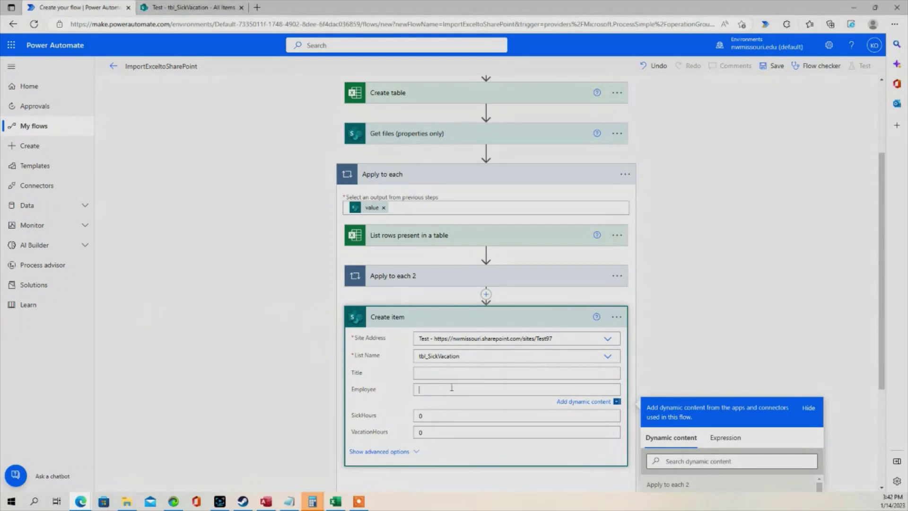
left_click(719, 439)
type("item()?['Employee']")
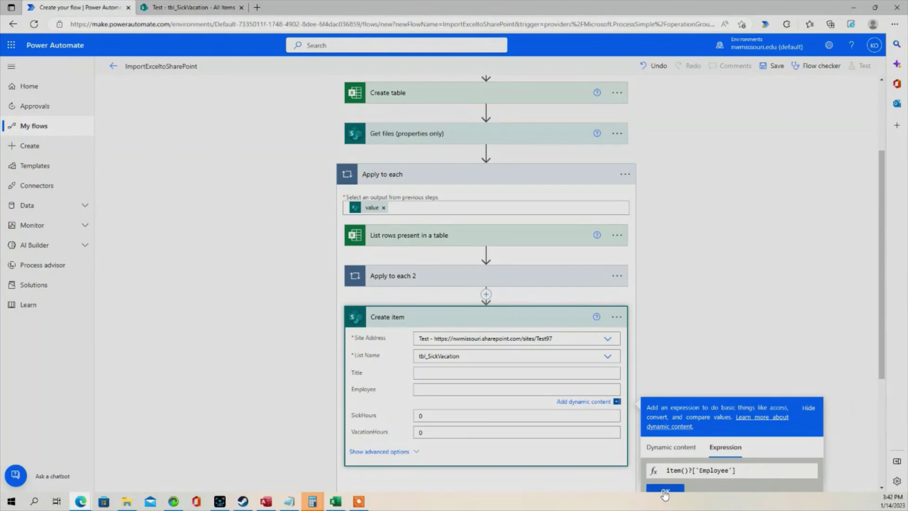
left_click(664, 492)
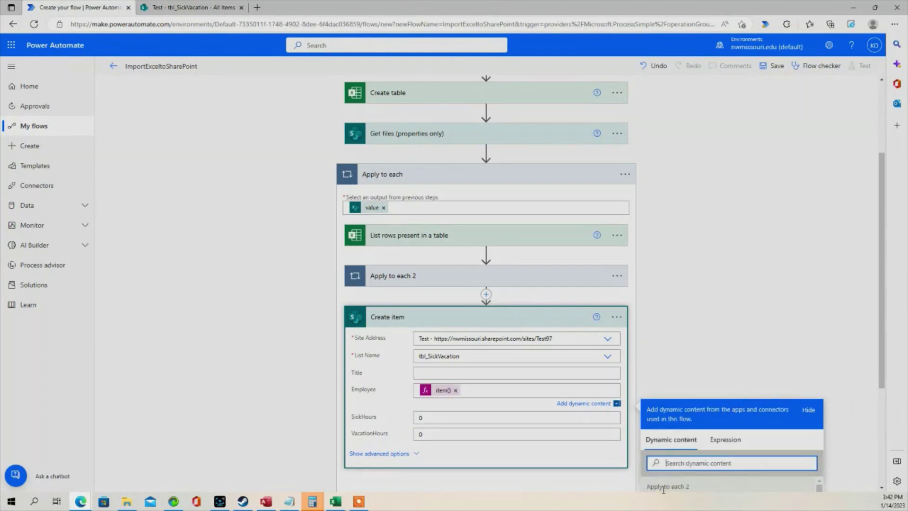
- Replace SickHours' default 0 with the expression item()?['Sick Hours']
left_click(420, 417)
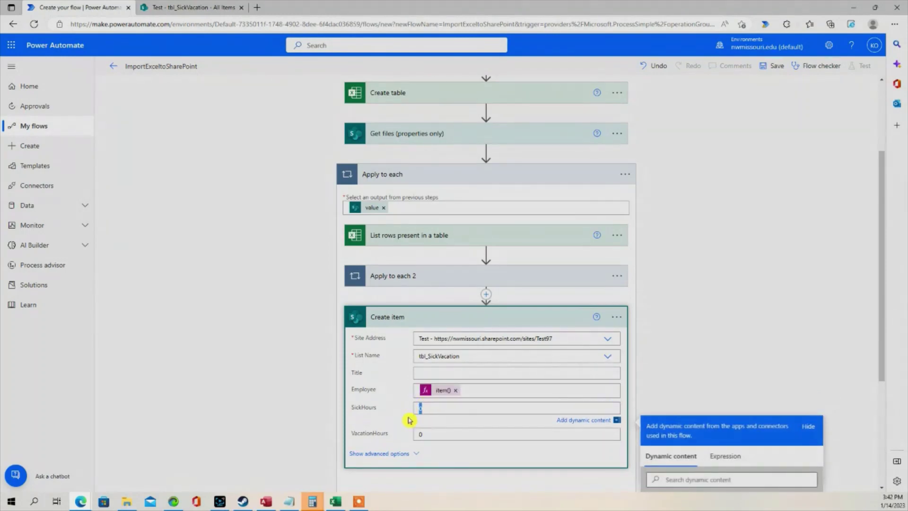
key("BackSpace")
left_click(724, 456)
type("item()?['Employee']")
scroll(741, 485, "down", 1)
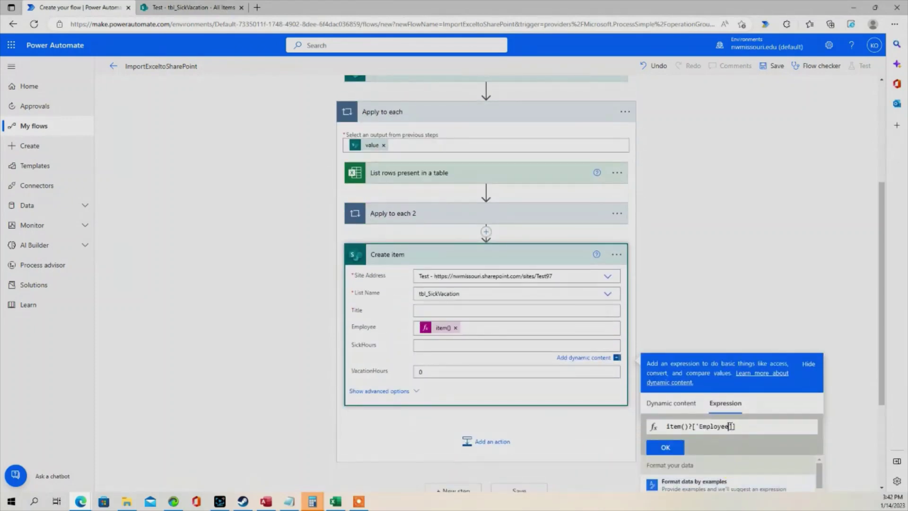
left_click_drag(730, 426, 700, 428)
type("Sick Hours")
left_click(672, 446)
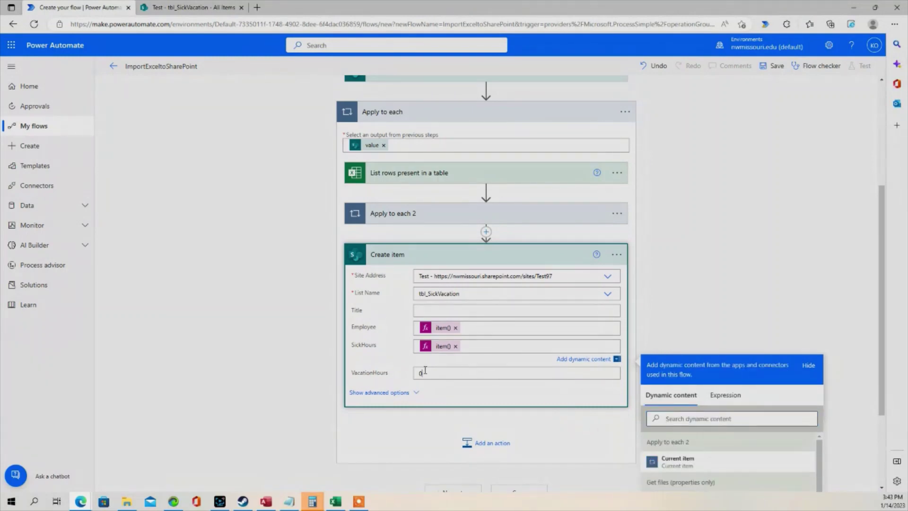
- Set VacationHours to an item() expression reading the row's vacation hours column
left_click(424, 369)
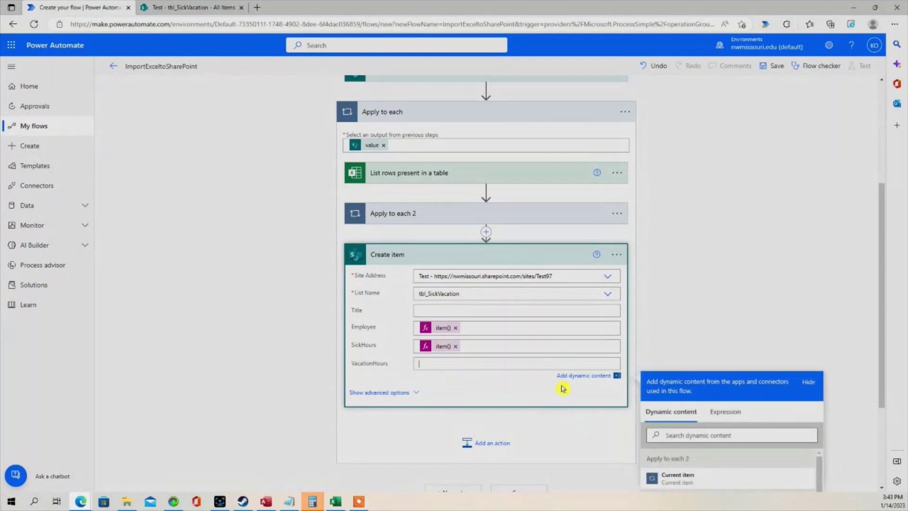
left_click(724, 411)
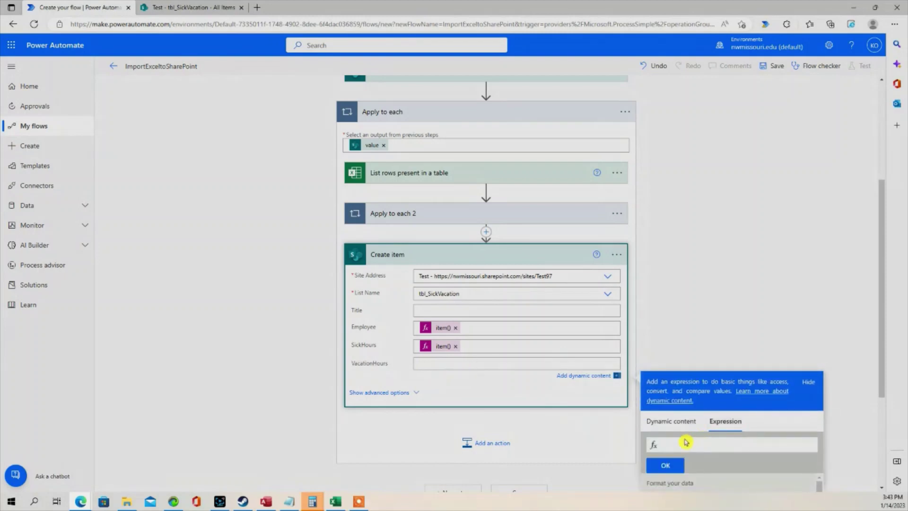
type("item()?['Employee']")
left_click_drag(729, 444, 706, 444)
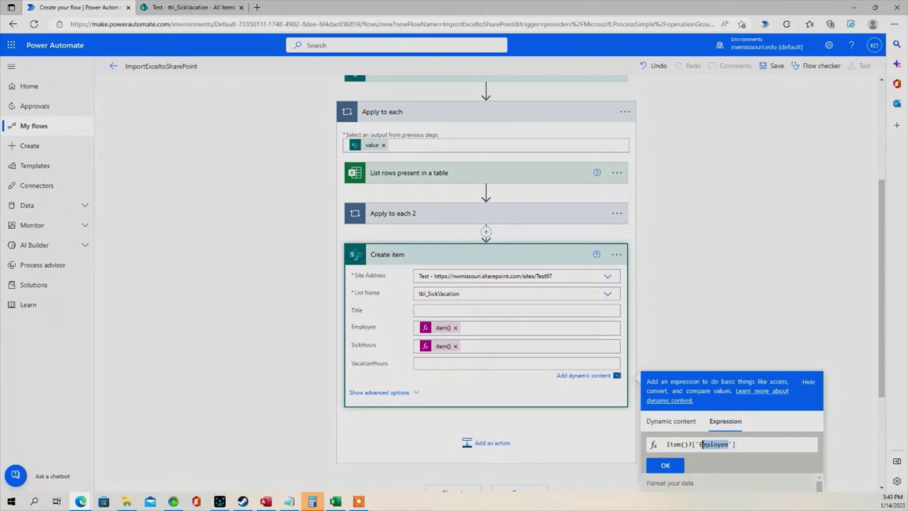
type("VacationHours")
left_click(665, 465)
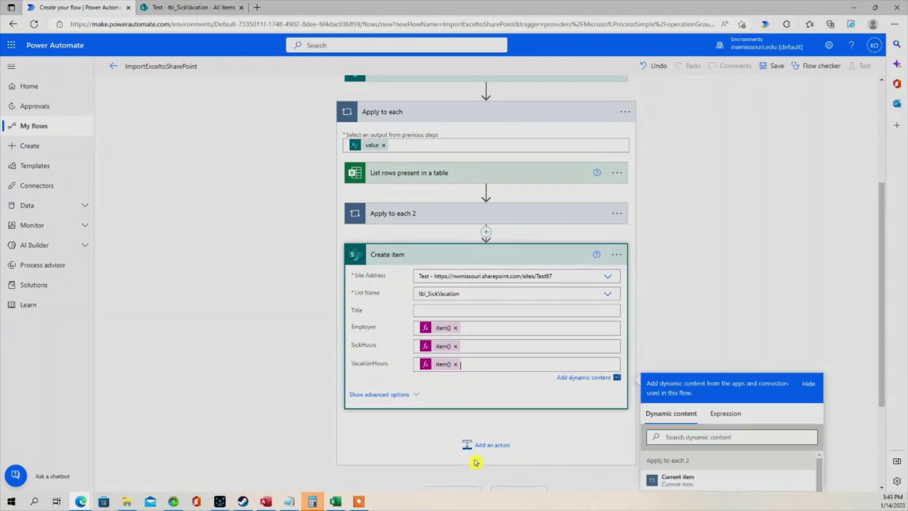
- Check the exact Sick Hours and Vacation Hours header names in the Excel sheet
left_click(335, 501)
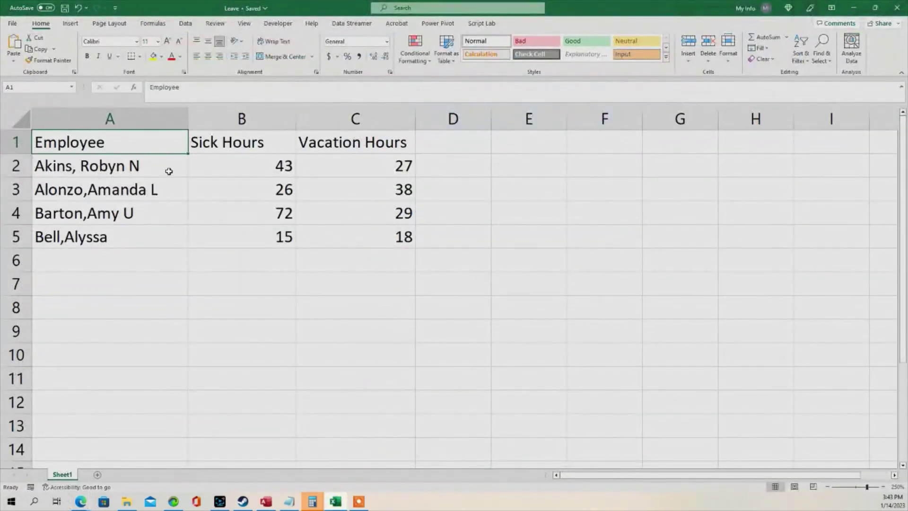
left_click(226, 136)
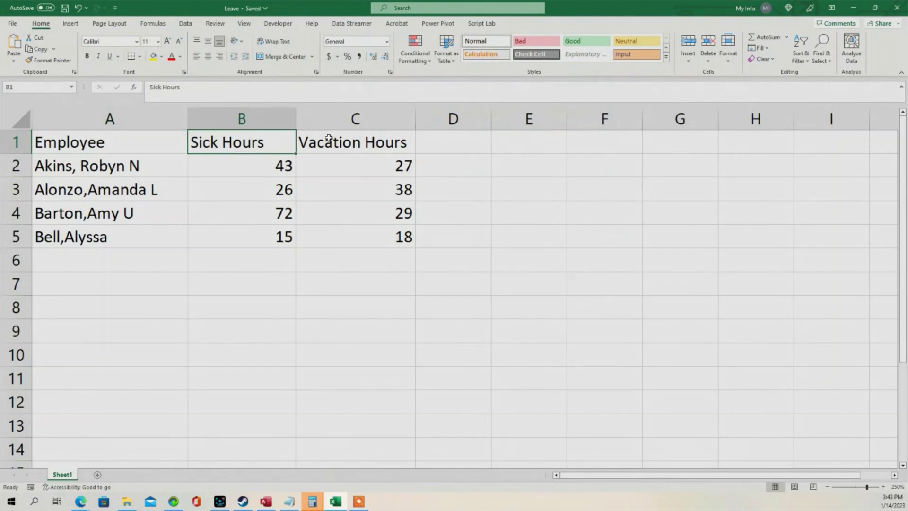
left_click(347, 141)
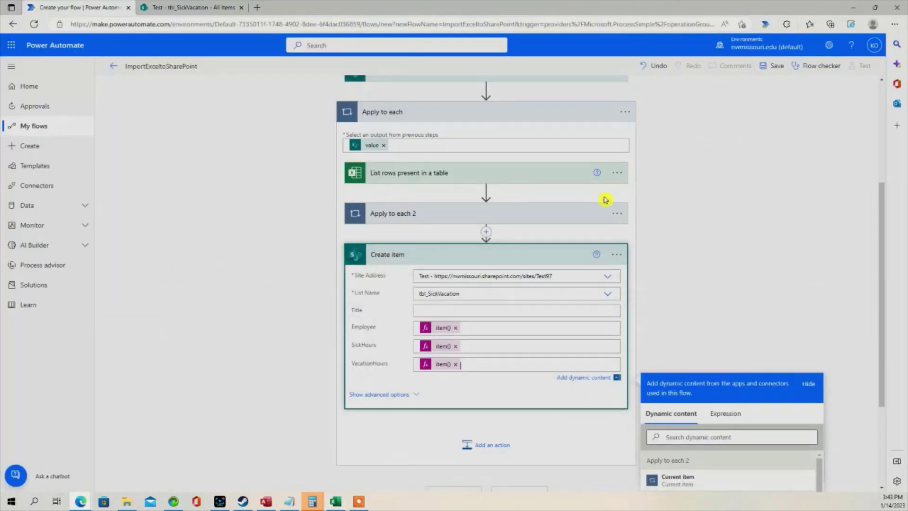
- Save the flow, then start a manual test run with Leave.xlsx uploaded as the file content
left_click(853, 8)
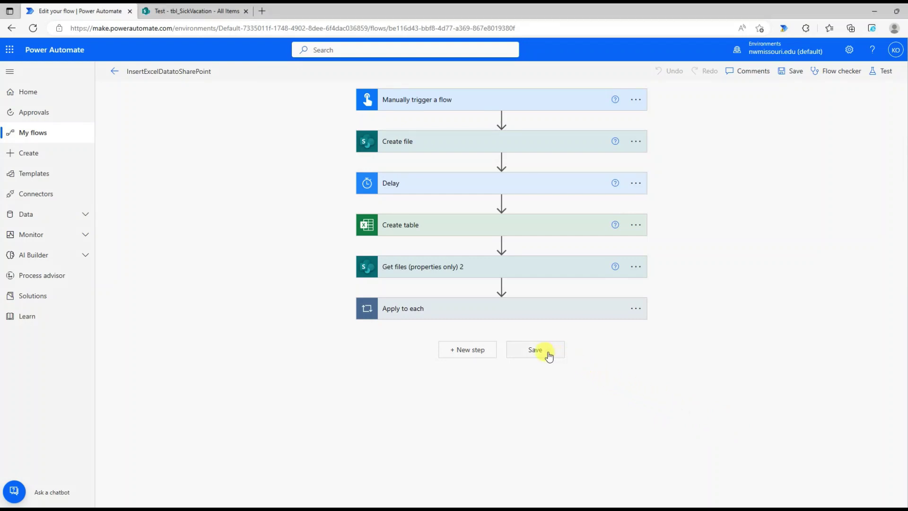
left_click(544, 352)
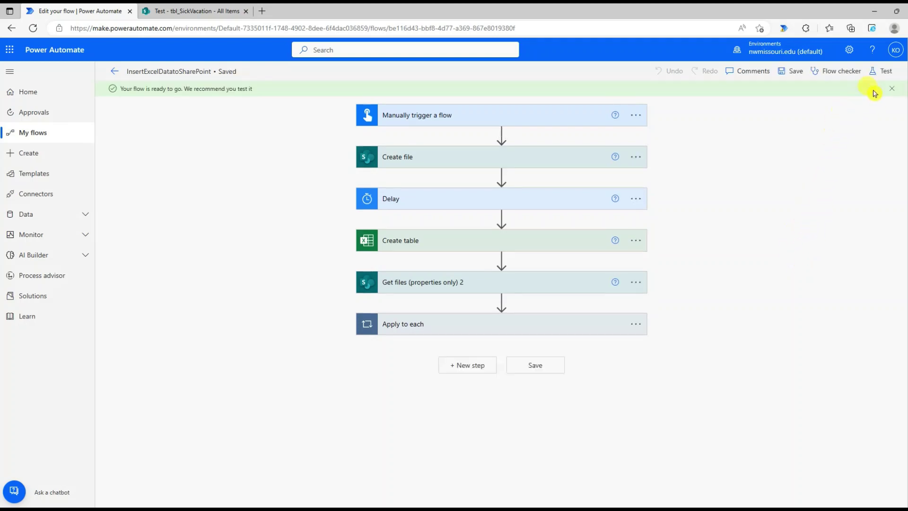
left_click(883, 71)
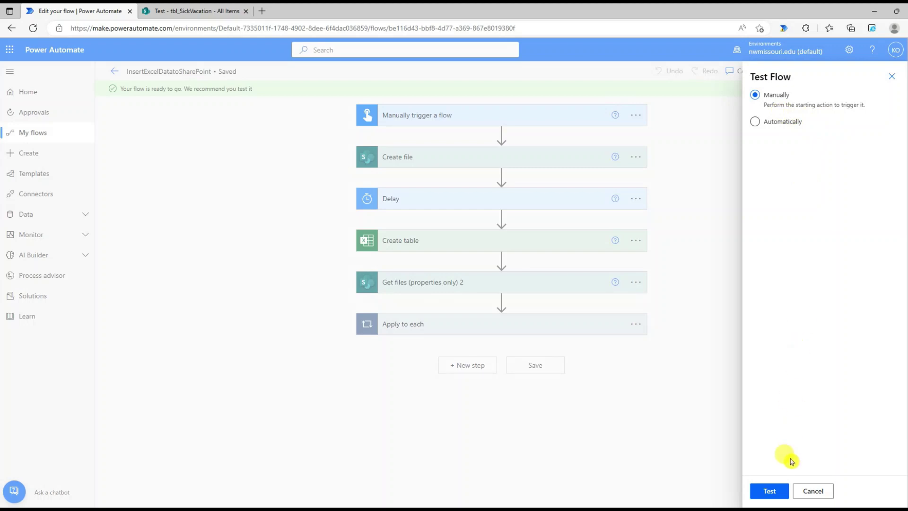
left_click(769, 490)
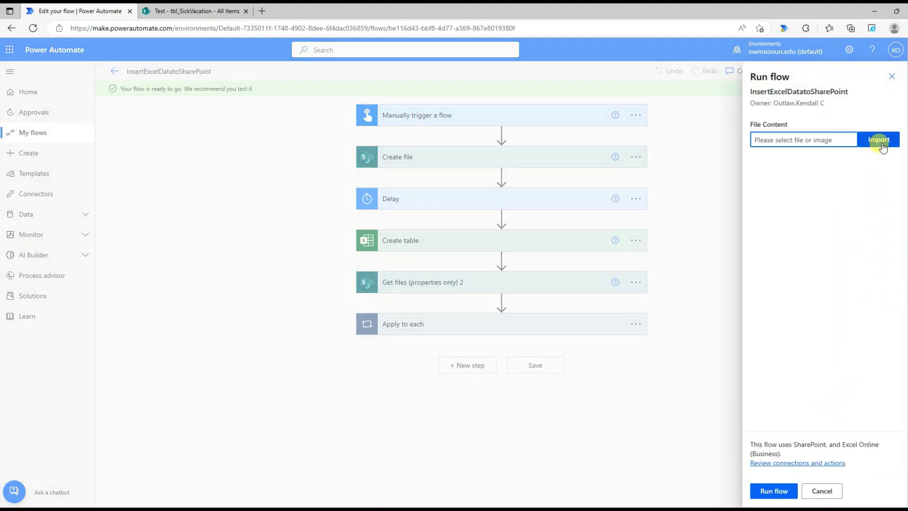
left_click(881, 140)
left_click(648, 301)
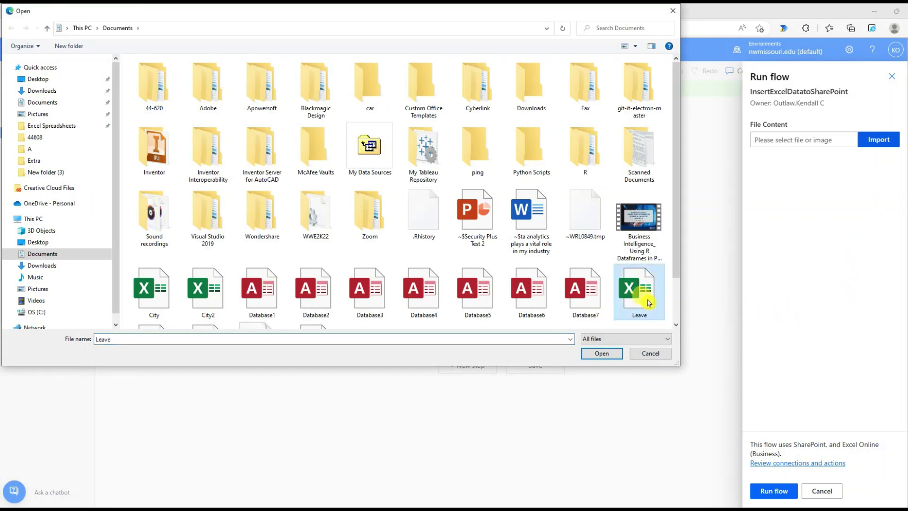
left_click(599, 355)
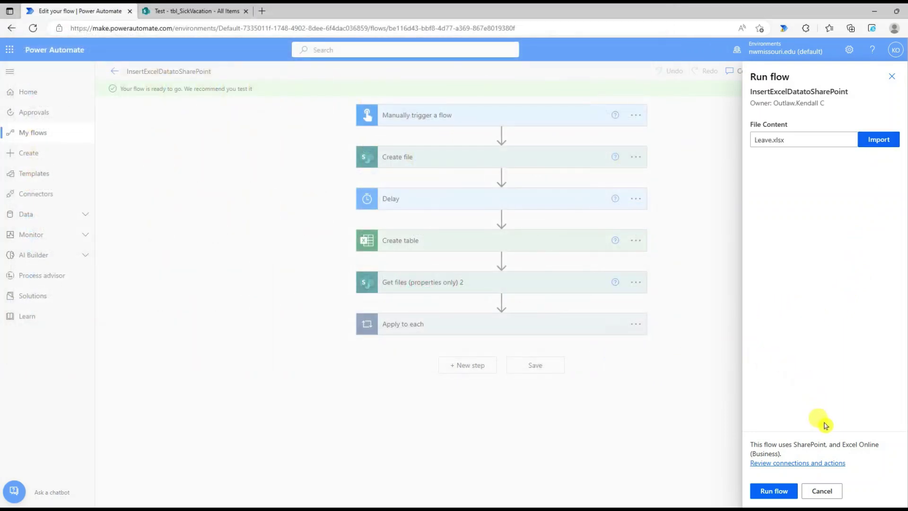
left_click(771, 489)
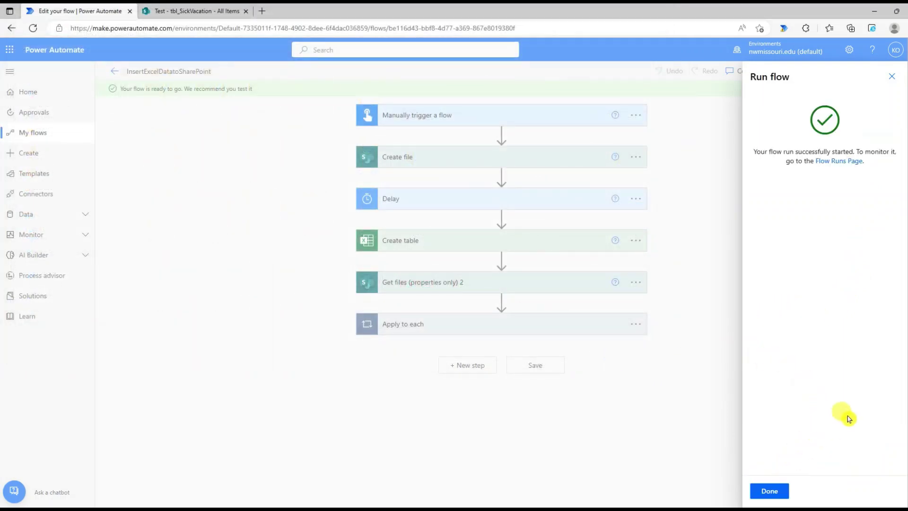
- Dismiss the run-started message and follow the test run until all steps succeed
left_click(769, 490)
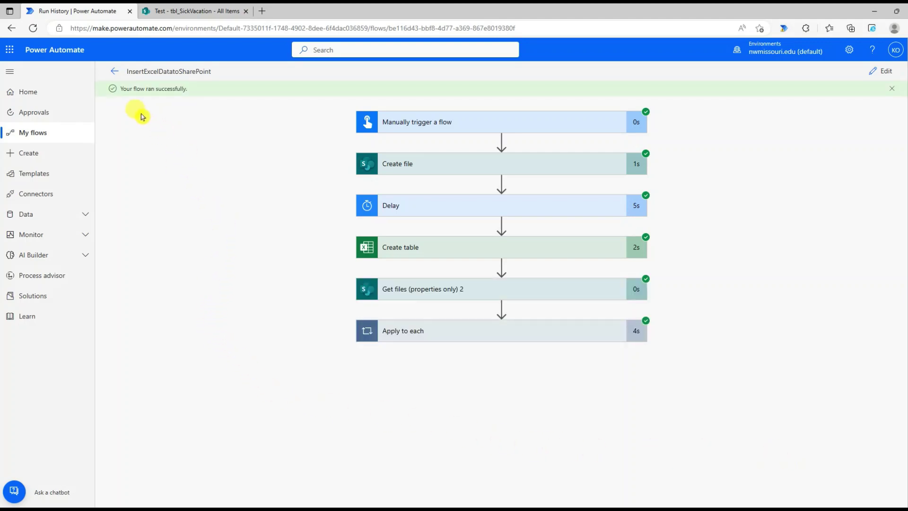
- Switch to the tbl_SickVacation list to see the four imported employee rows with their hours
left_click(194, 10)
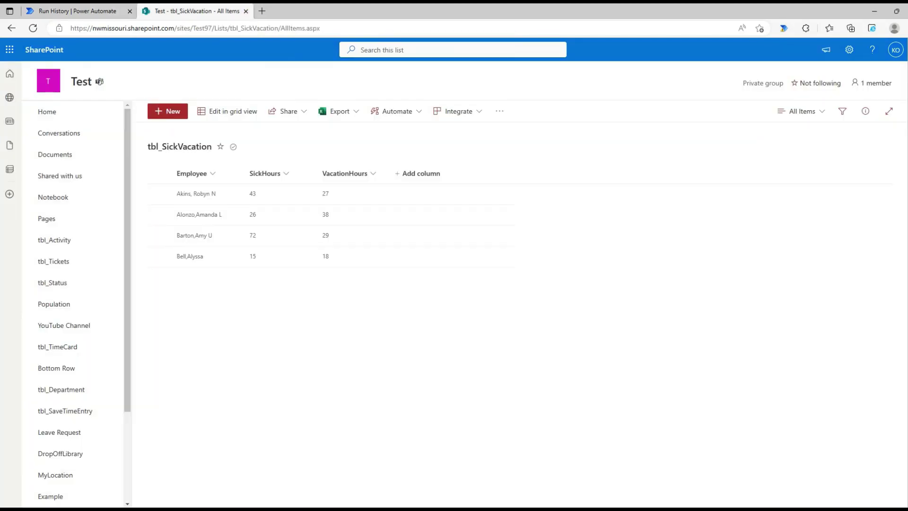